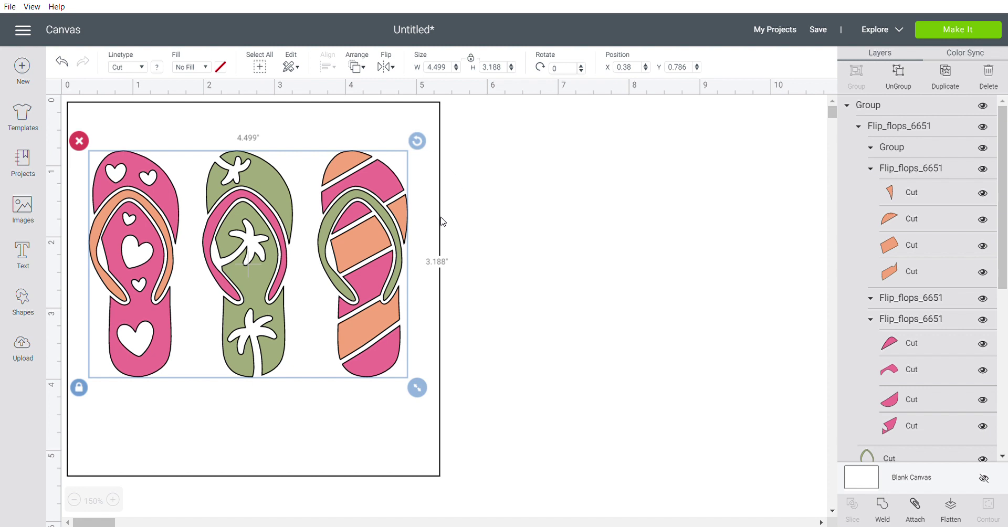
Step: Ungroup the flip-flops image and delete the palm-tree and striped flip-flops, keeping only the heart-patterned one
left_click(899, 73)
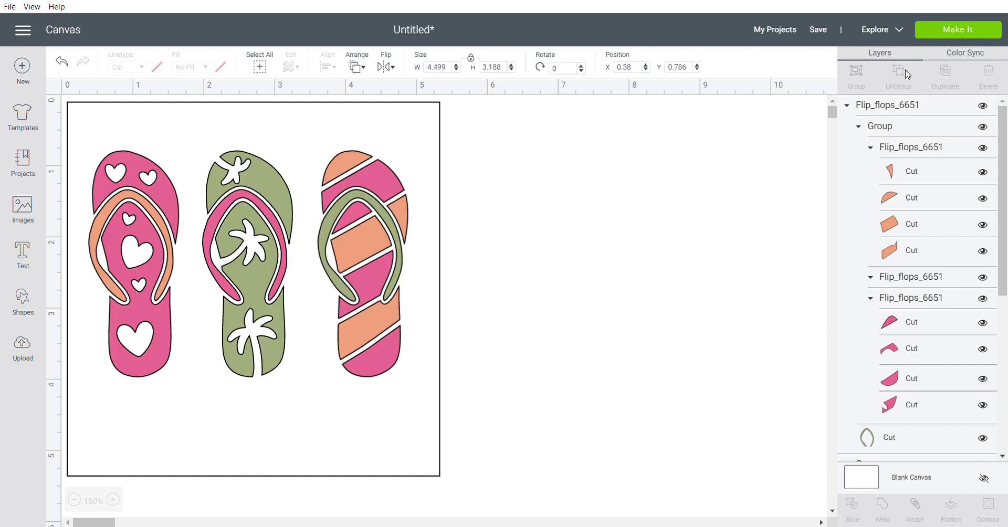
left_click(240, 202)
left_click(198, 148)
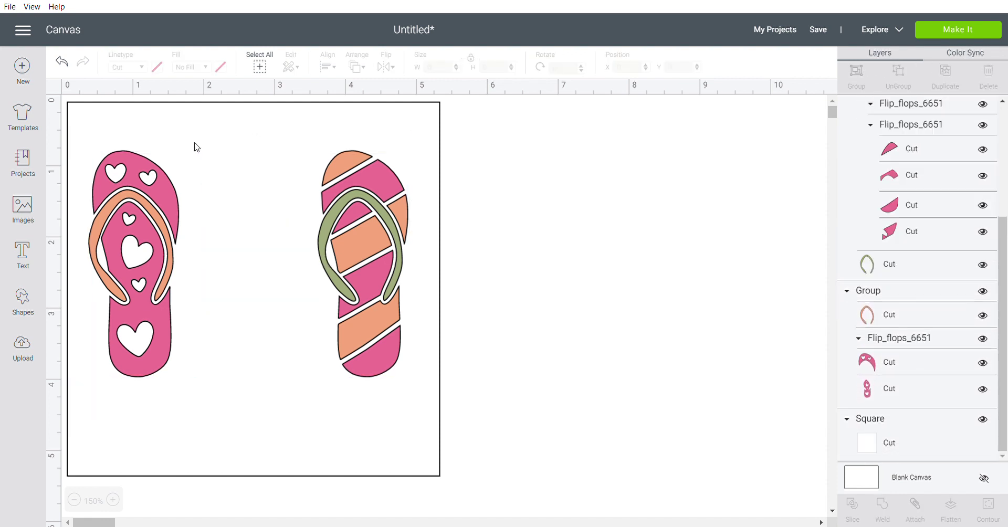
left_click(327, 189)
left_click(307, 147)
Step: Move the heart flip-flop to about X 3.2, Y 0.86 and ungroup it completely into separate sole and strap layers
left_click(135, 256)
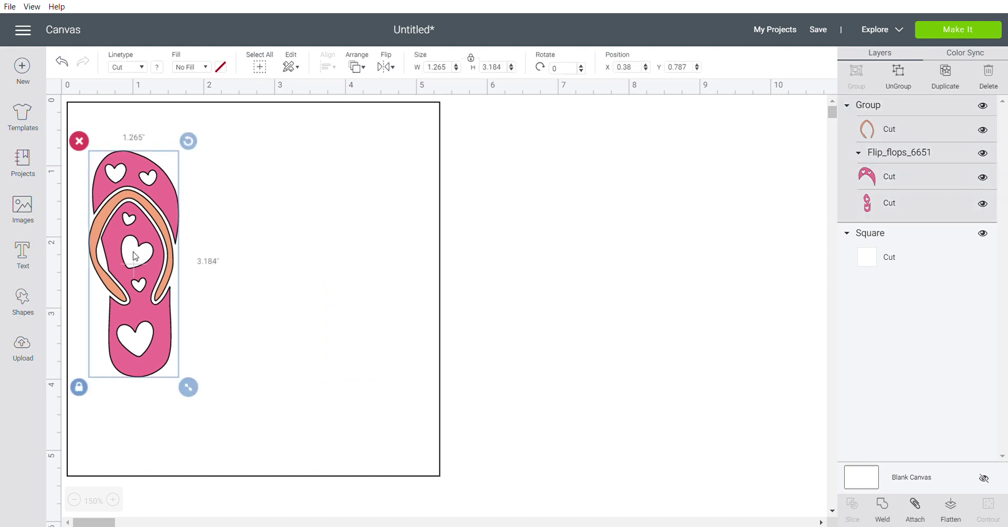
left_click_drag(134, 256, 337, 269)
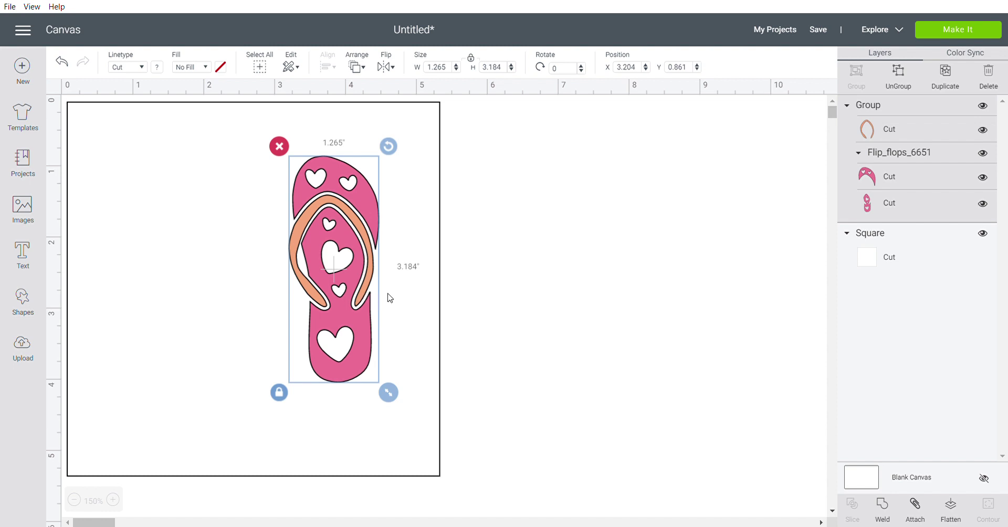
left_click(901, 76)
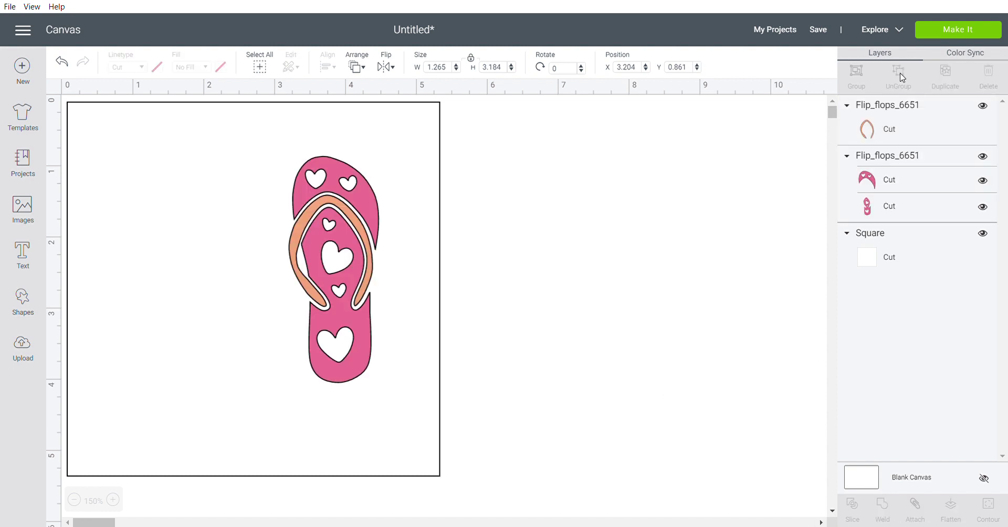
left_click(892, 157)
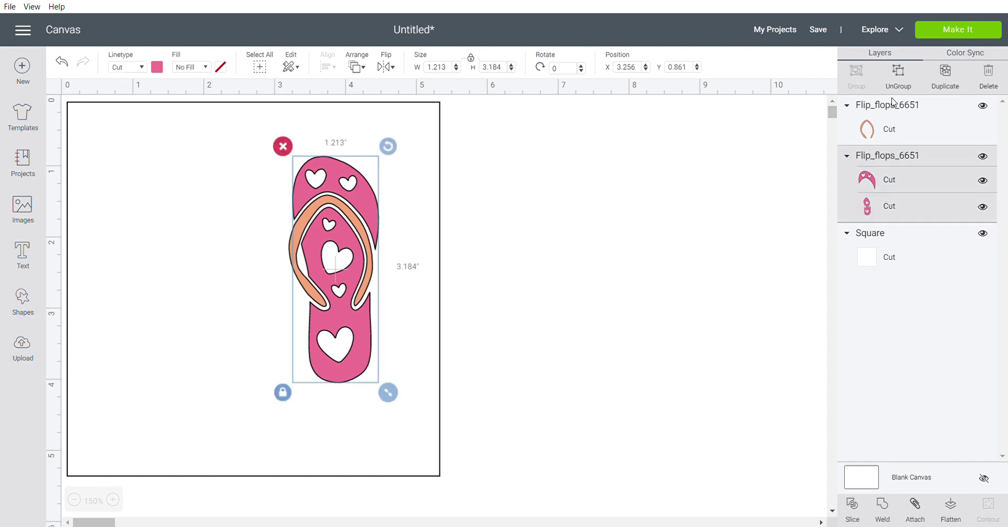
left_click(907, 75)
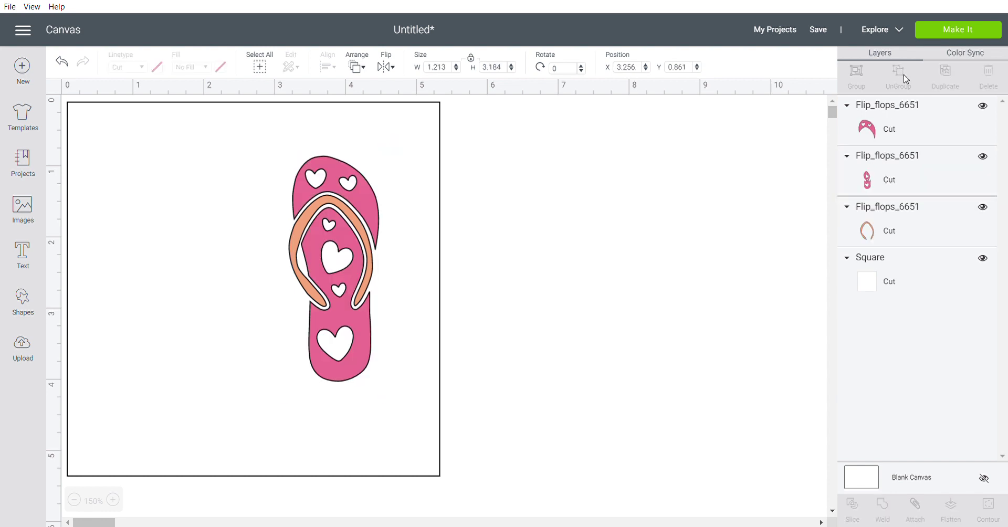
Step: Hide the two heart contours in the upper pink sole piece
left_click(891, 130)
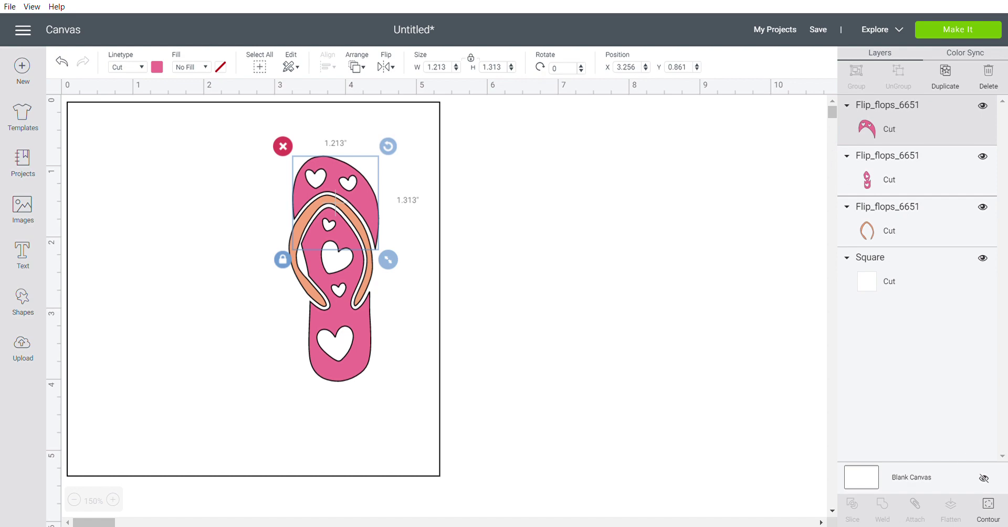
left_click(992, 511)
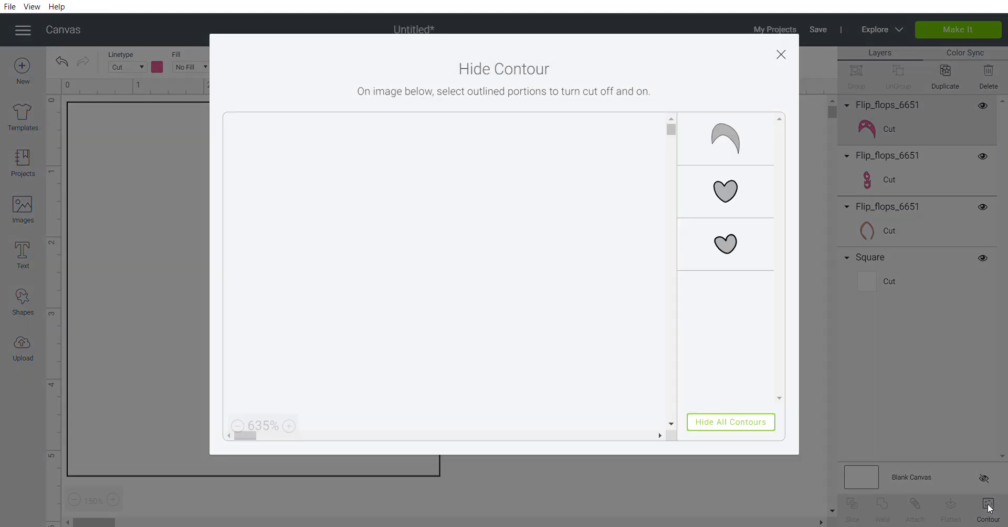
left_click(729, 210)
left_click(733, 244)
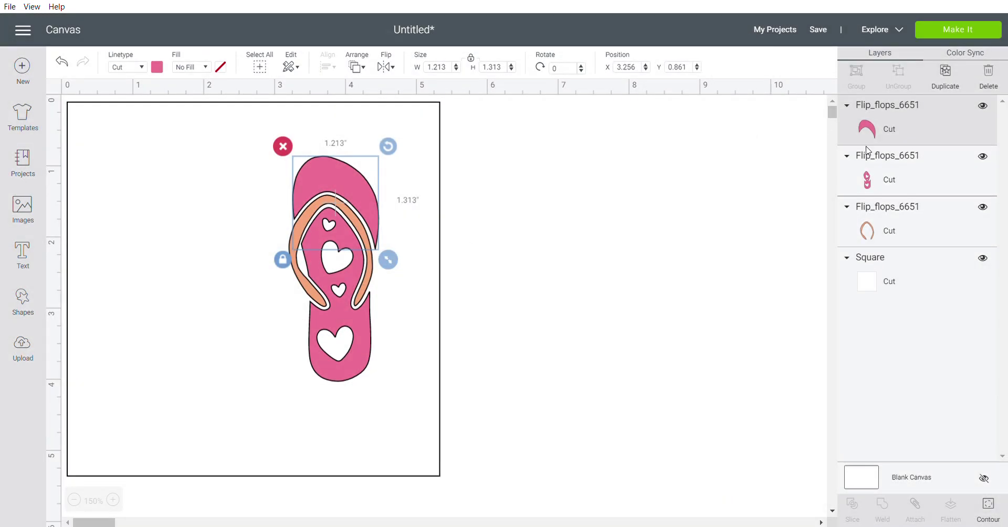
Step: Hide all four heart contours in the lower pink sole piece
left_click(909, 159)
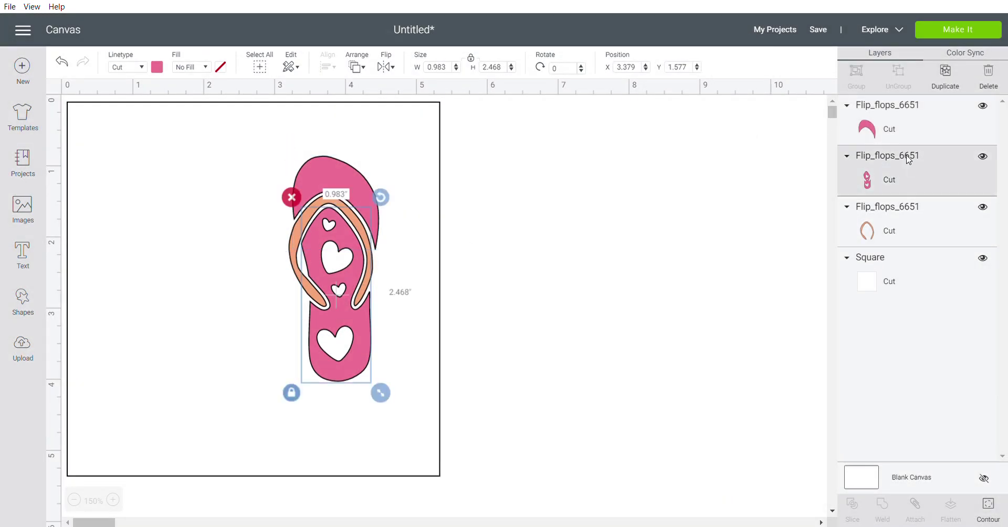
left_click(992, 510)
left_click(731, 357)
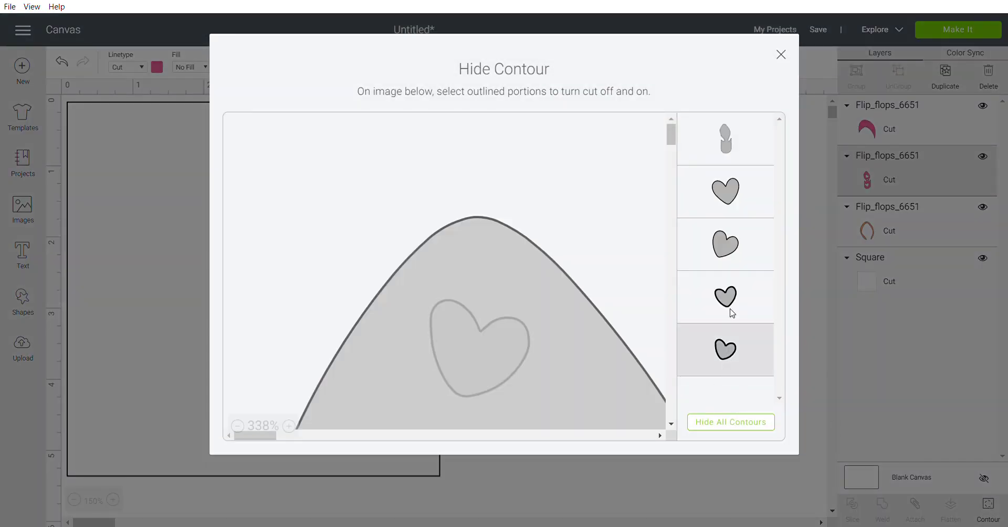
left_click(733, 310)
left_click(729, 227)
left_click(730, 192)
left_click(703, 493)
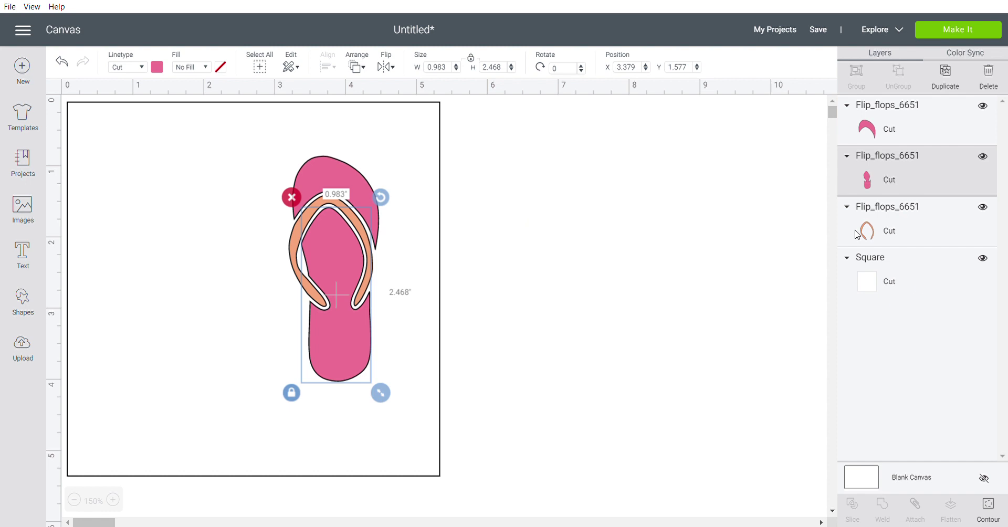
Step: Weld the two pink sole pieces together and group the welded sole with the orange strap
left_click(871, 115, "shift")
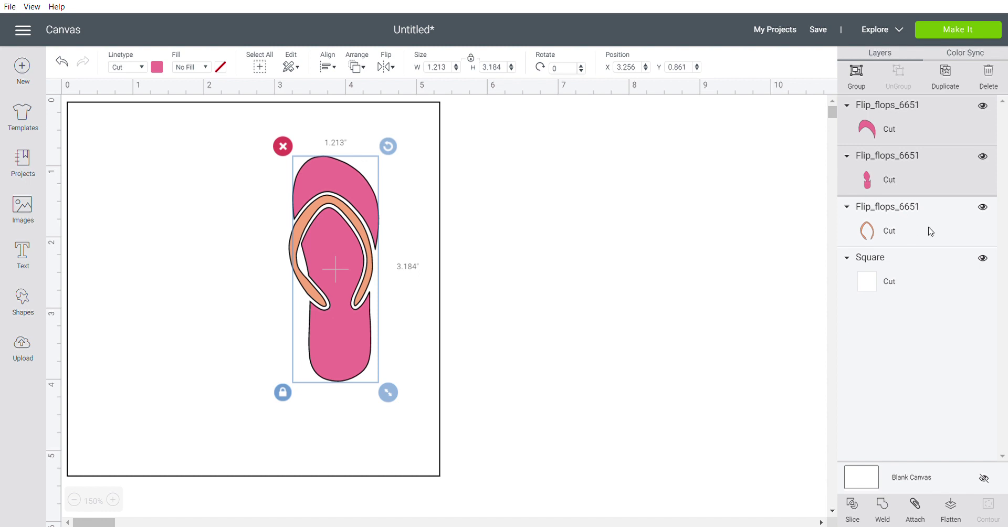
left_click(883, 507)
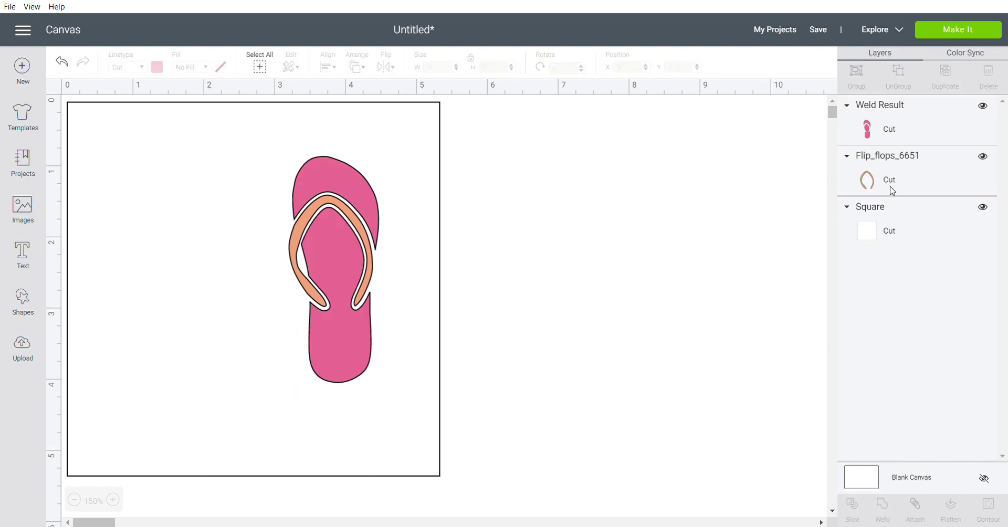
left_click(880, 132)
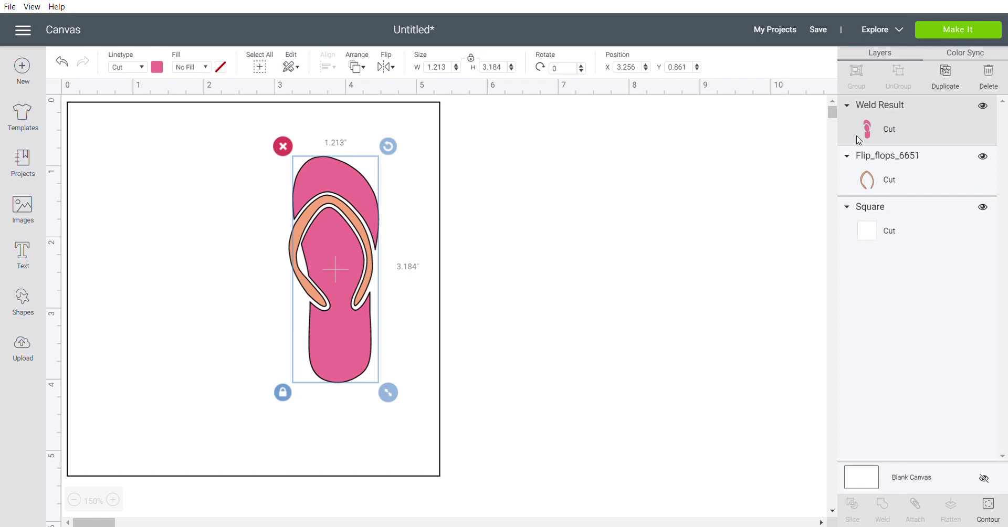
left_click(901, 166, "shift")
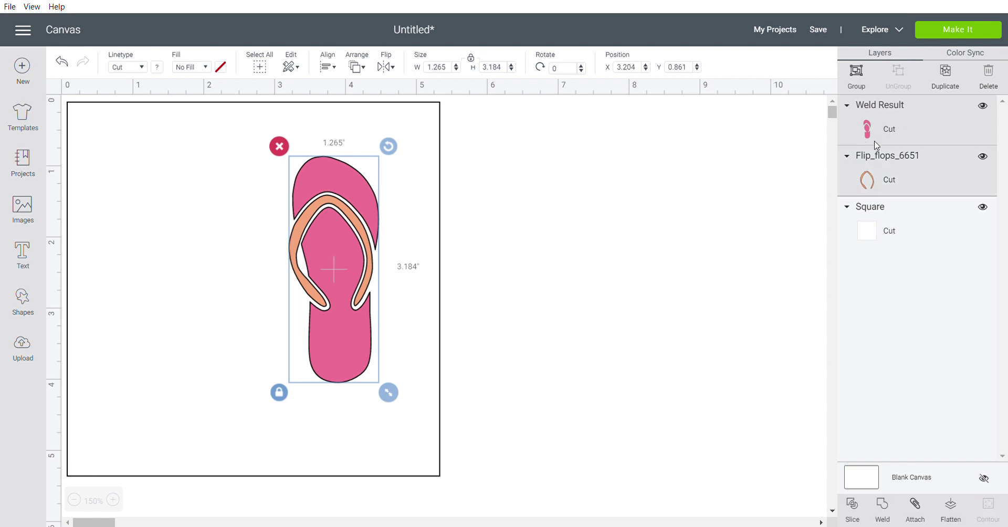
left_click(858, 77)
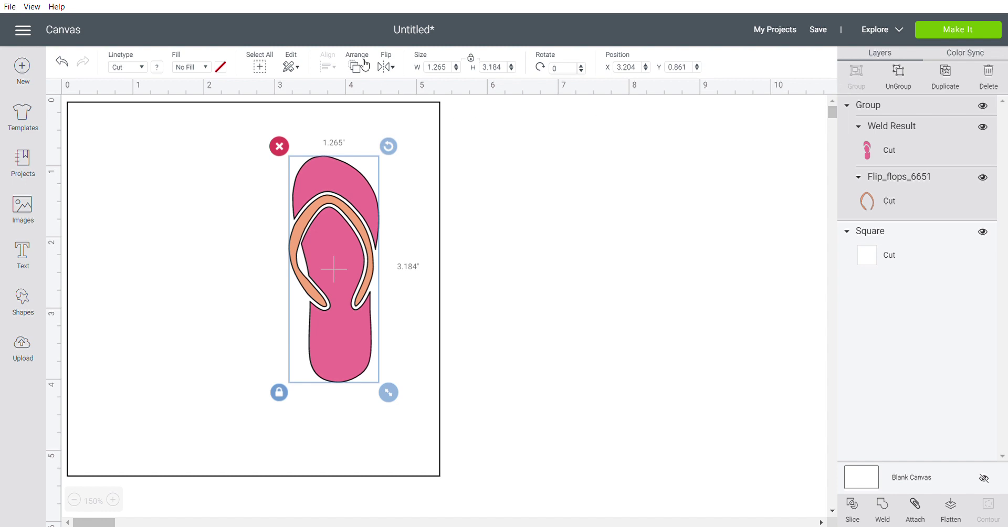
Step: Duplicate the grouped flip-flop and place the two copies side by side within the white square
left_click(948, 78)
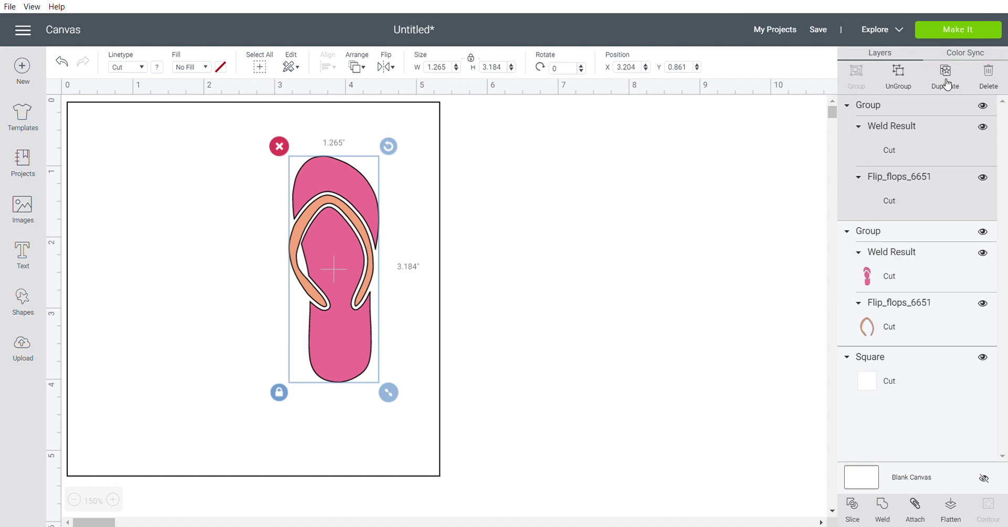
left_click_drag(360, 303, 403, 272)
left_click_drag(313, 264, 219, 263)
left_click_drag(403, 257, 344, 246)
Step: Flip the flip-flop at about X 1.88 horizontally so the two form a mirrored pair
left_click(256, 212)
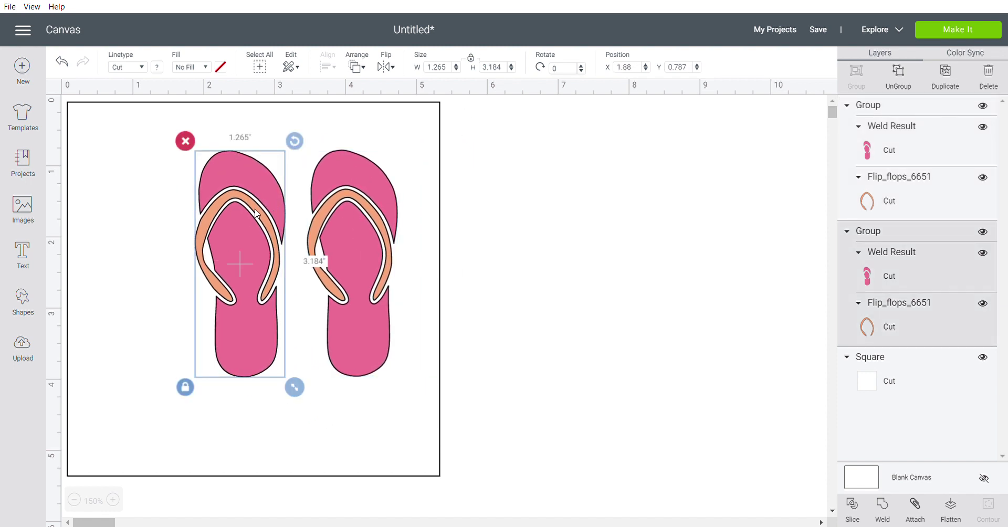
left_click(366, 65)
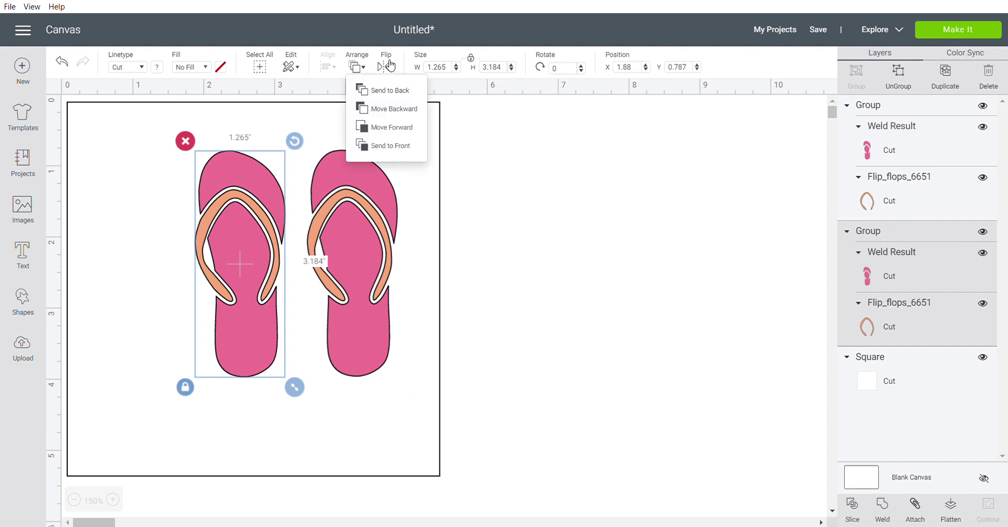
left_click(386, 66)
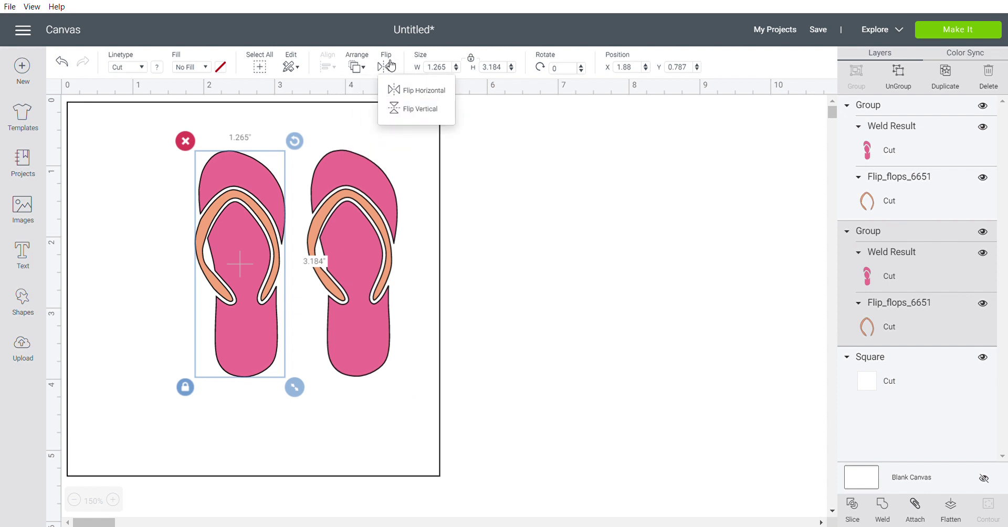
left_click(413, 93)
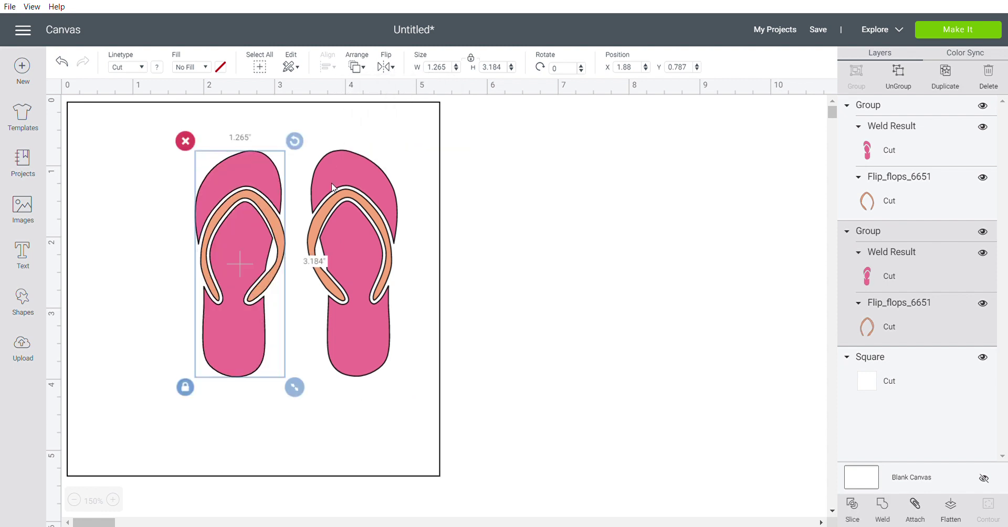
Step: Rotate the unflipped flip-flop by about 6.5° and place it lower than its partner, at about X 3.25, Y 1.28
left_click(352, 230)
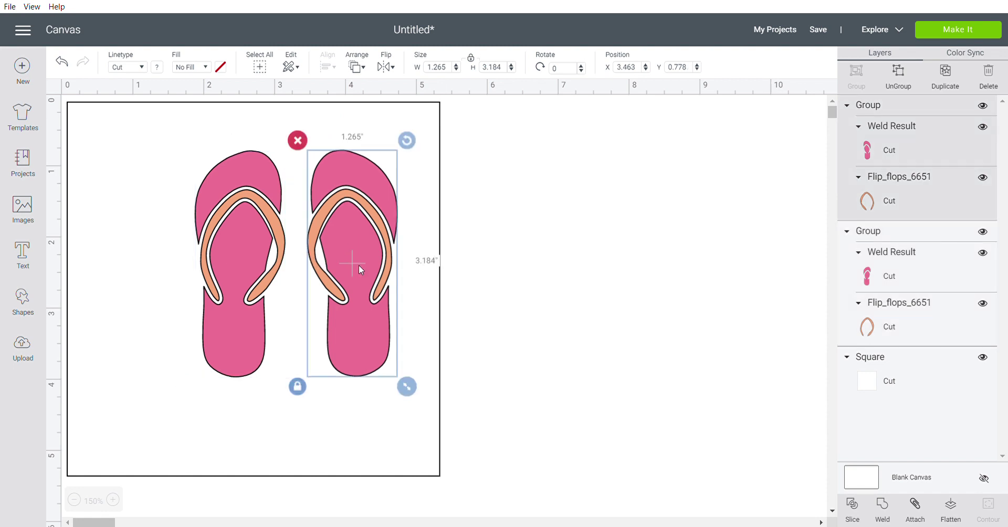
left_click_drag(371, 293, 358, 319)
left_click_drag(393, 167, 400, 184)
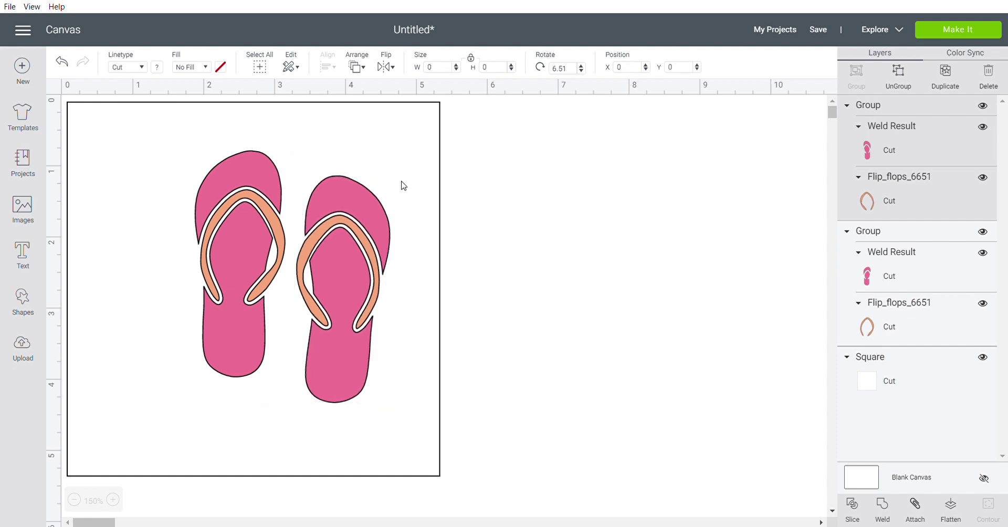
left_click_drag(349, 234, 343, 252)
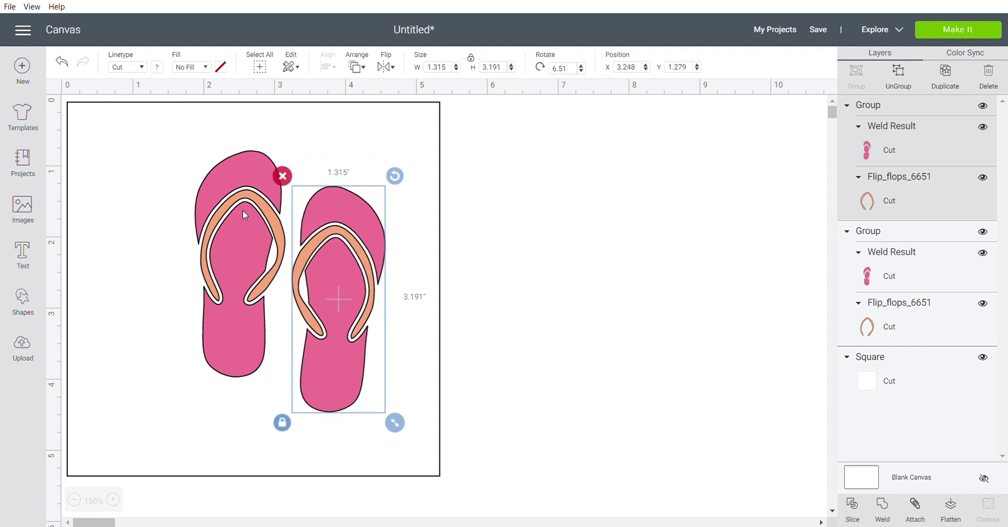
Step: Ungroup both flip-flops and weld their two pink soles into one layer
left_click(898, 76)
left_click(890, 202)
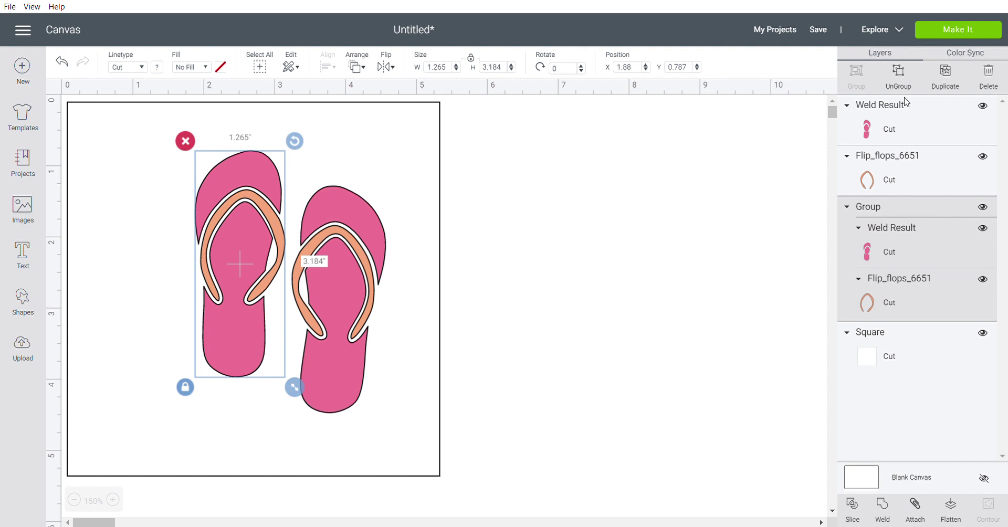
left_click(899, 80)
left_click(882, 121)
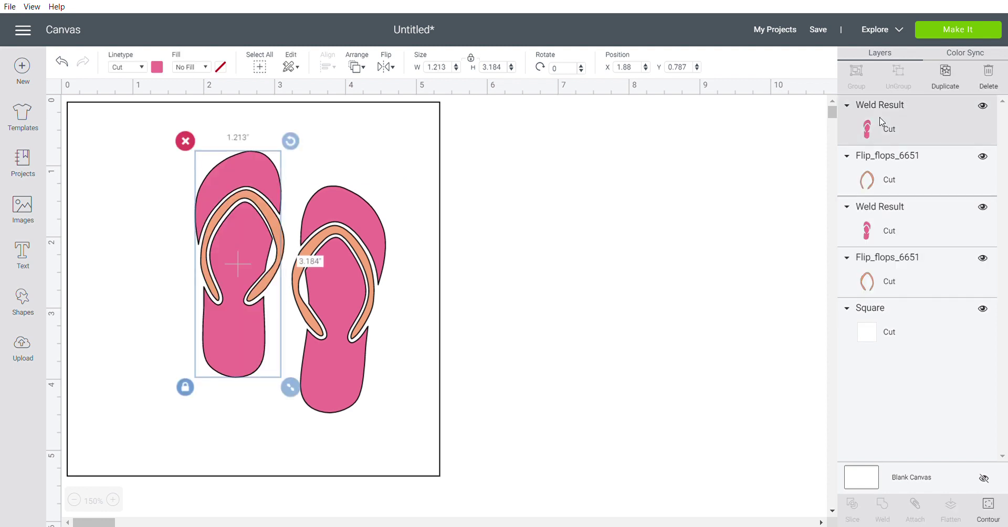
left_click(897, 216, "shift")
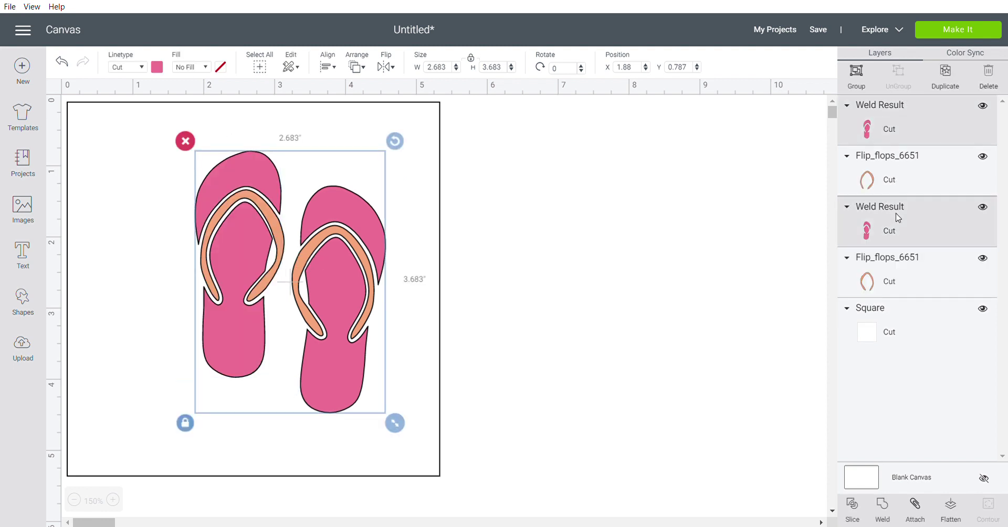
left_click(884, 507)
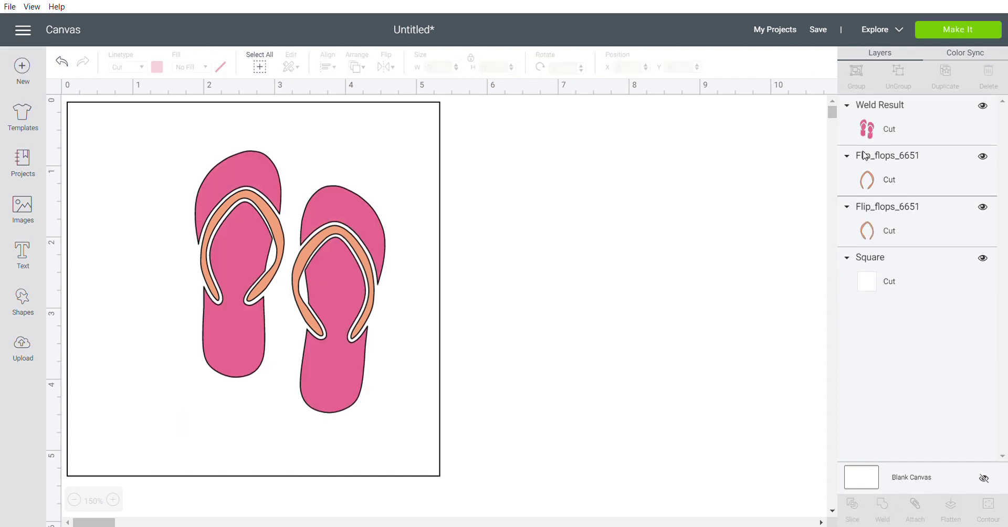
Step: Weld the two orange straps into one layer and group it with the welded pink soles
left_click(869, 167)
left_click(884, 215, "shift")
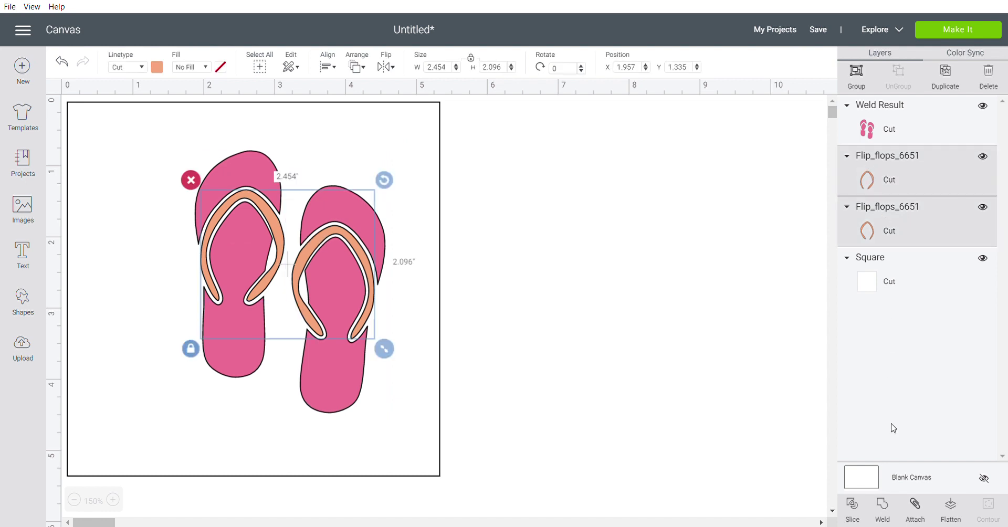
left_click(884, 507)
left_click(871, 126)
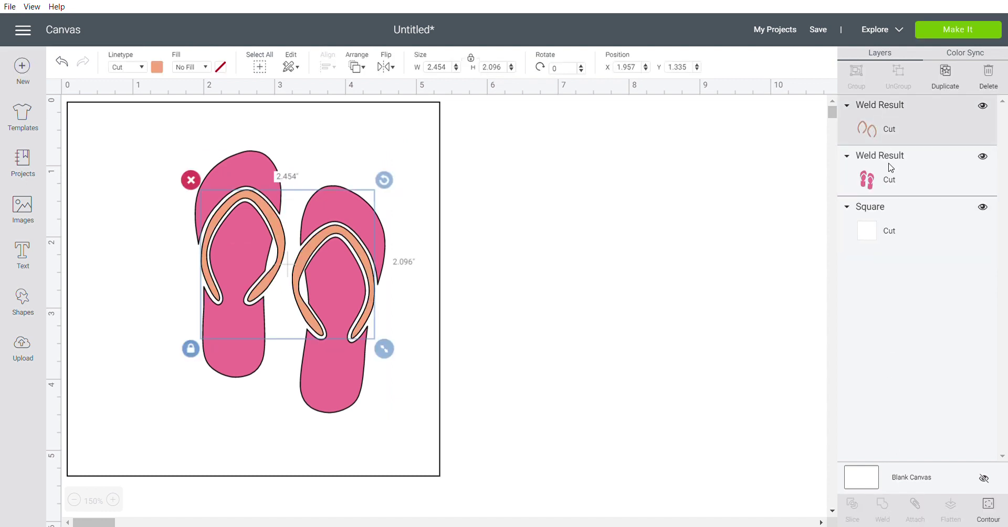
left_click(892, 169, "shift")
left_click(855, 79)
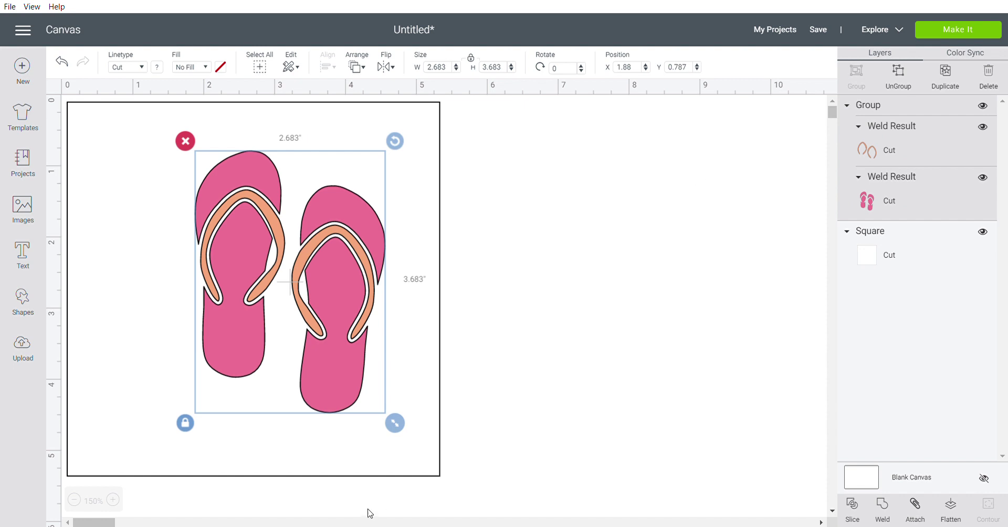
Step: Move the flip-flop pair to about X 1.95, Y 0.58 and scale it down to about 0.49 by 0.67 inches
left_click_drag(264, 284, 318, 263)
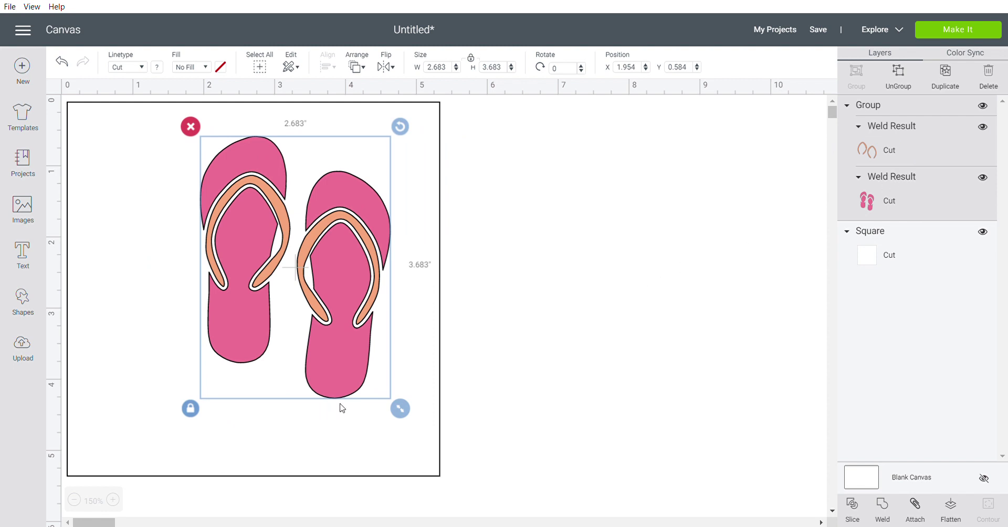
left_click_drag(401, 408, 269, 198)
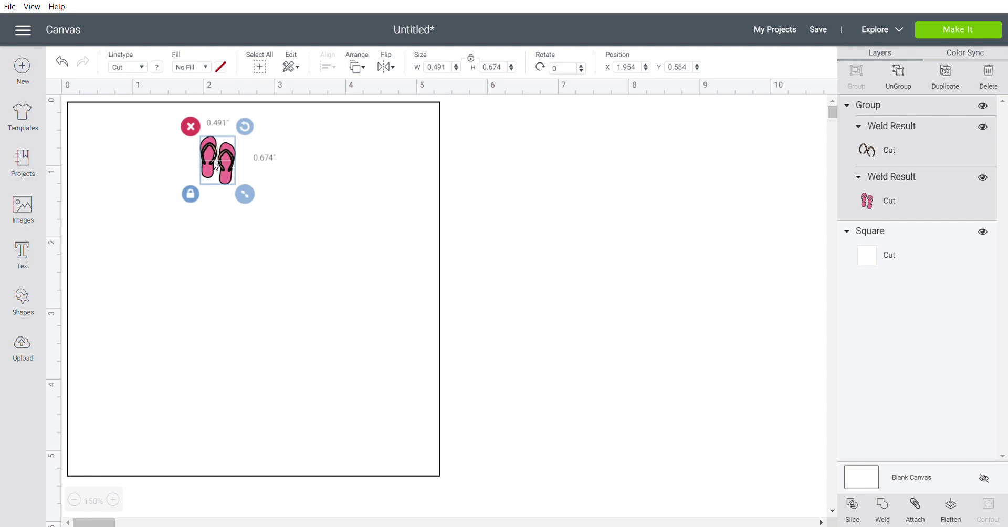
Step: Hide the square to view the flip-flop pair alone, and make the square visible again
left_click(138, 163)
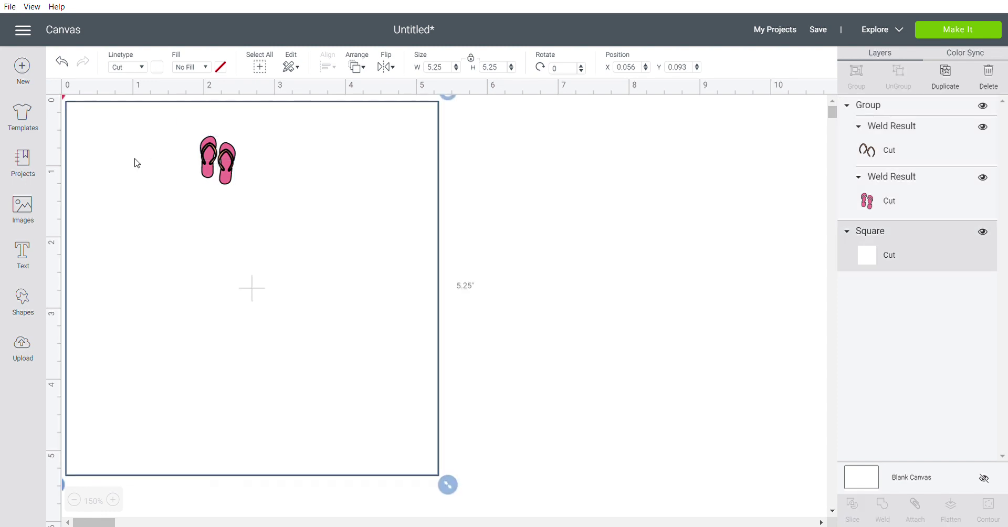
left_click(983, 232)
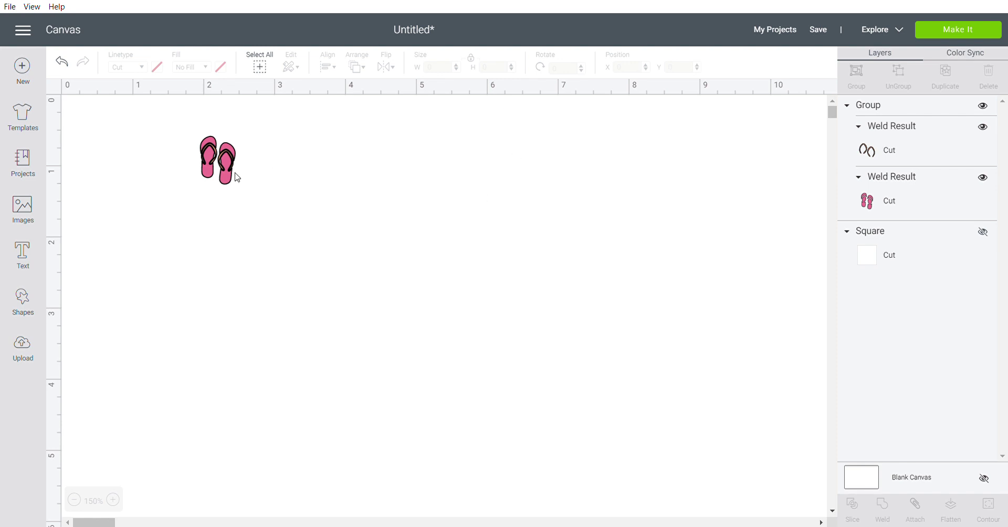
left_click(225, 160)
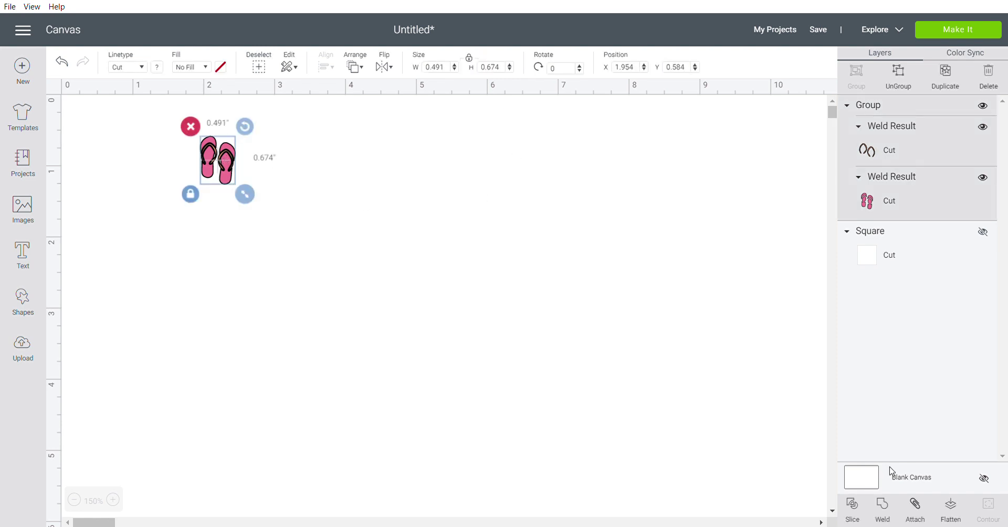
left_click(991, 234)
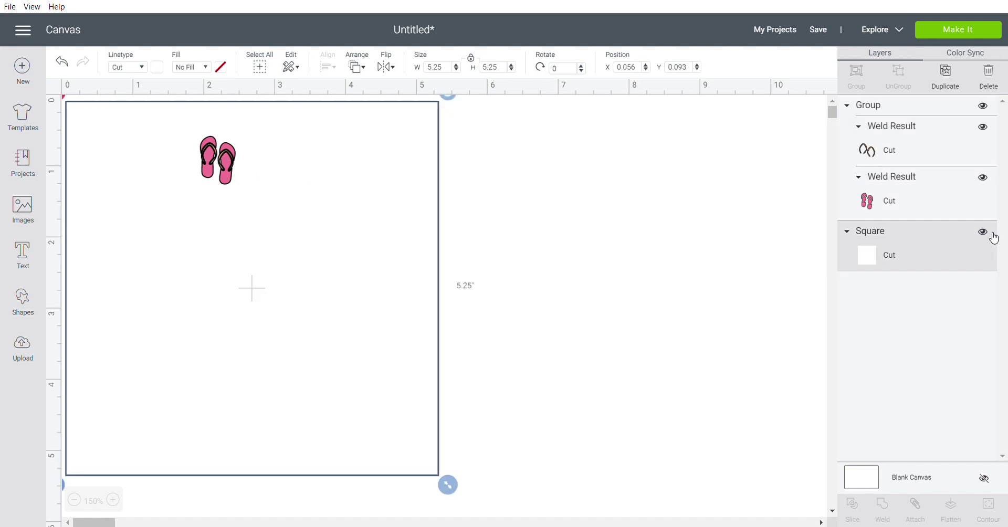
left_click(229, 167)
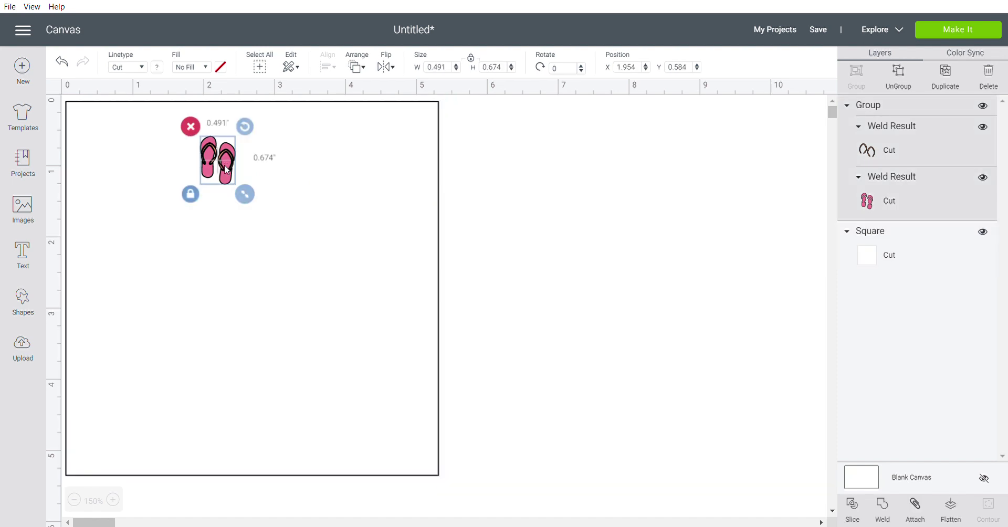
left_click(325, 286)
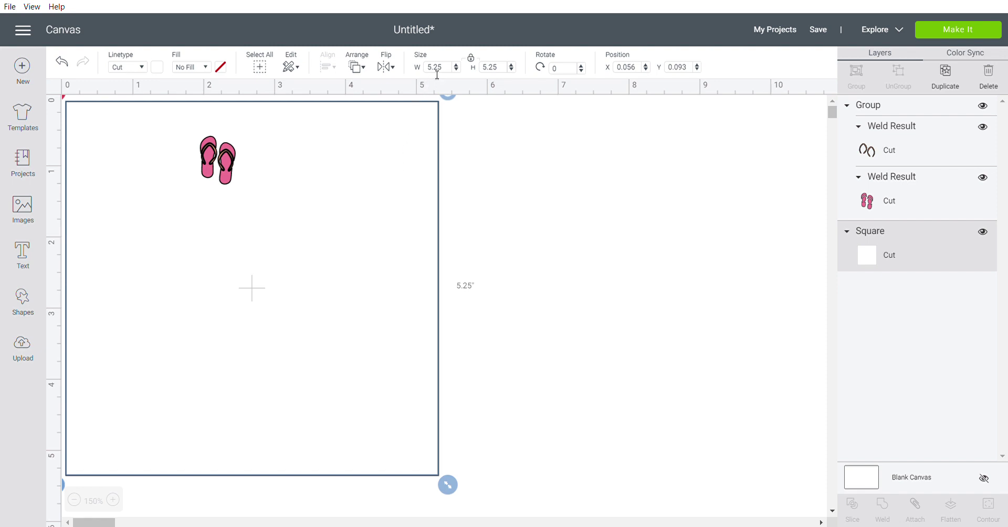
Step: Move the flip-flop pair into the square's upper-left corner and place a duplicate rotated to about 301° beside it
left_click(220, 165)
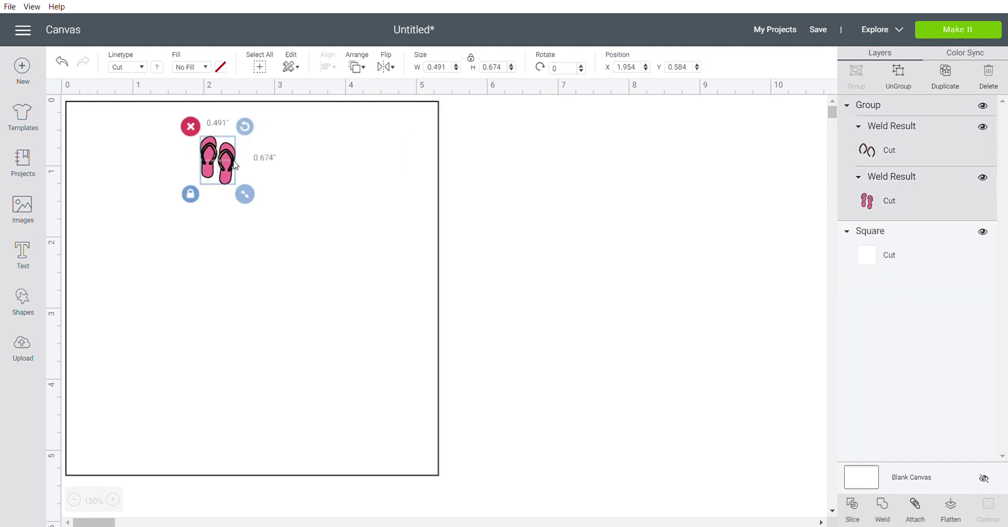
left_click_drag(220, 164, 90, 133)
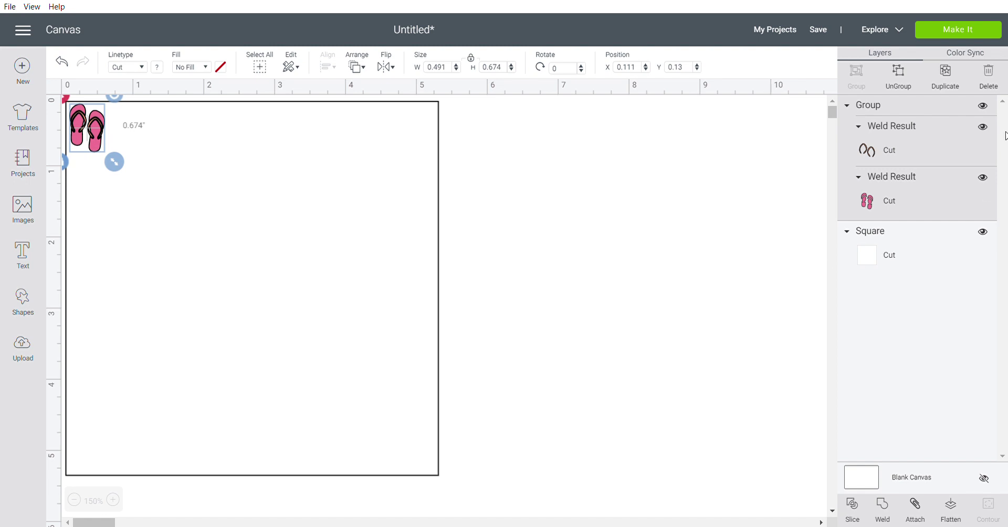
left_click(945, 73)
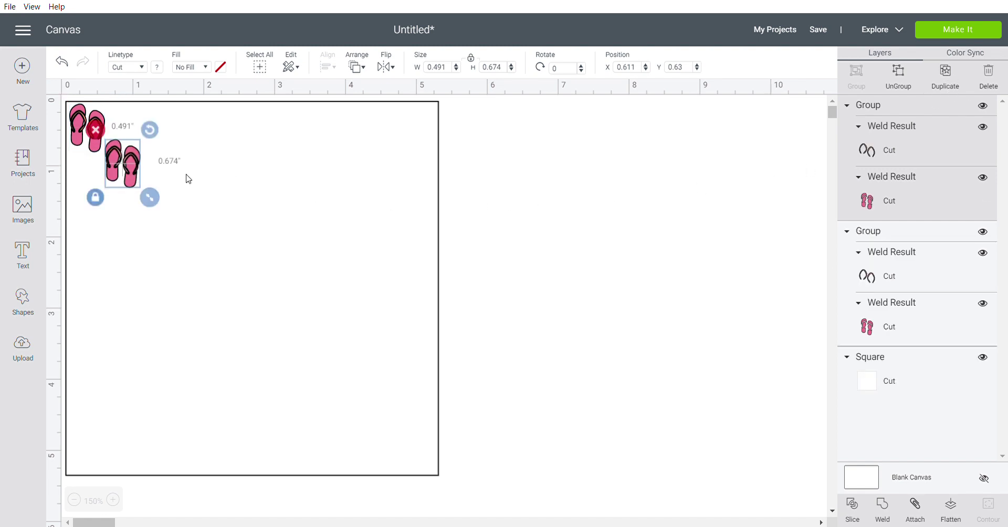
left_click_drag(150, 129, 105, 122)
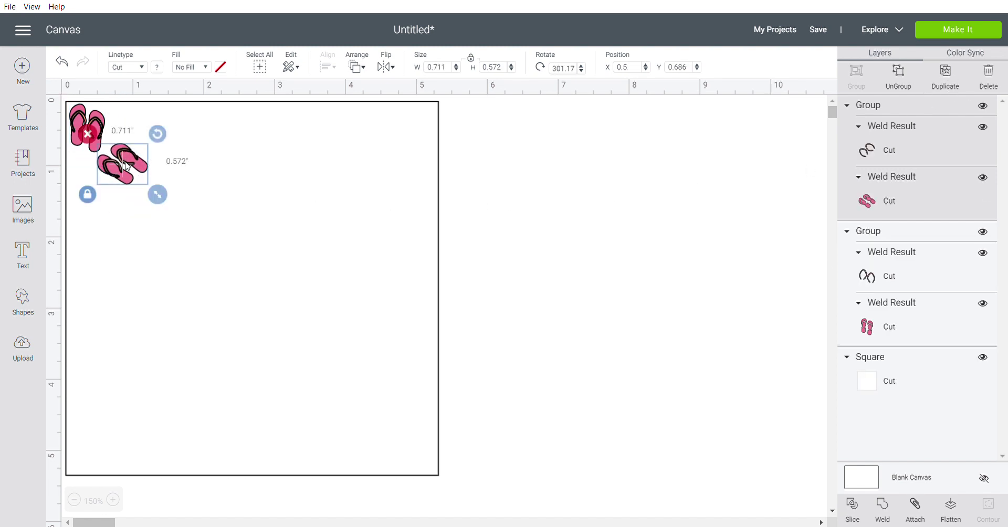
left_click_drag(126, 166, 145, 142)
Step: Duplicate the second pair, rotate the copy to about 169° and place it in the top row at about X 1.79, Y 0.28
left_click(939, 81)
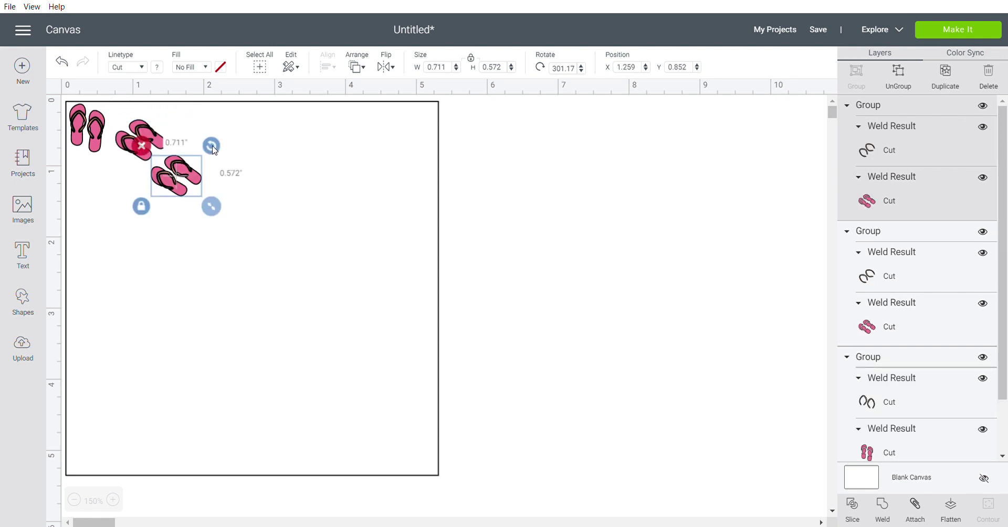
left_click_drag(212, 146, 137, 165)
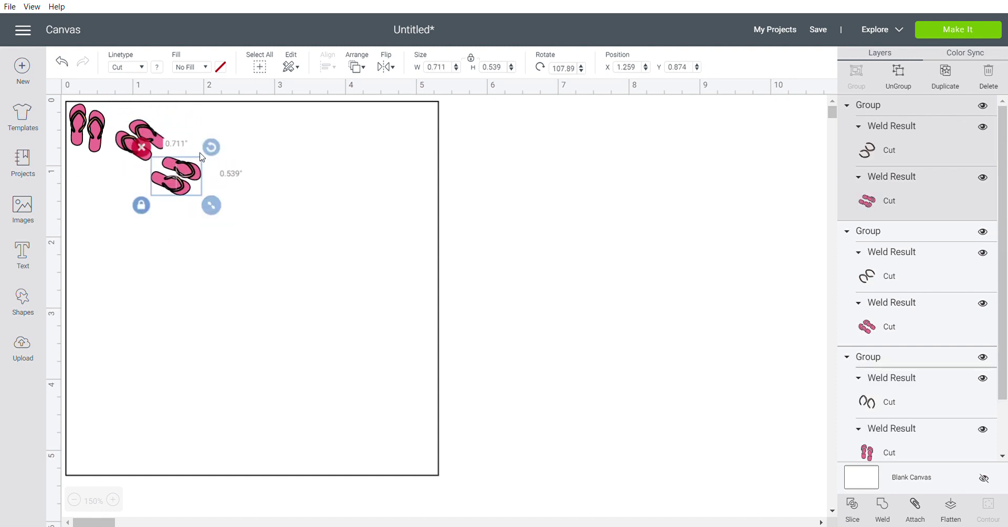
left_click_drag(201, 156, 205, 138)
left_click_drag(240, 106, 250, 129)
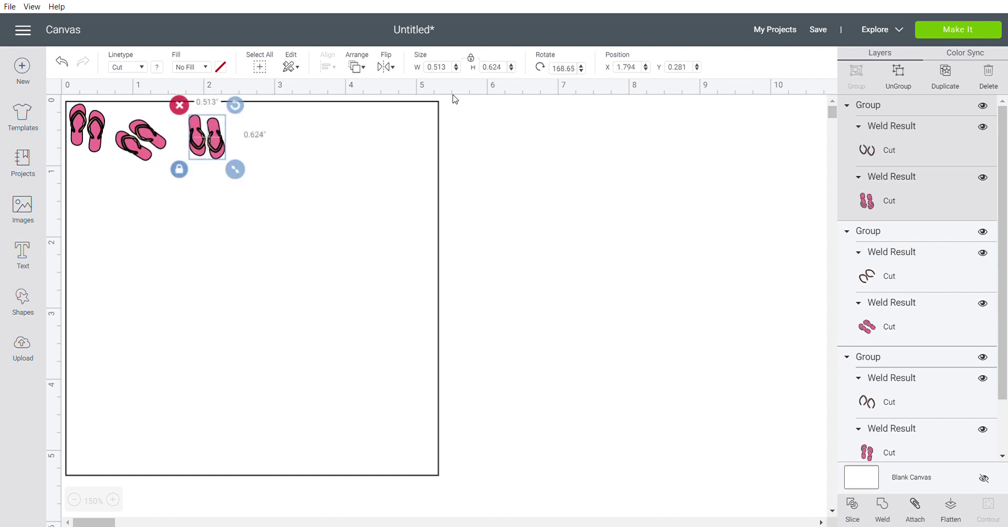
Step: Duplicate the third pair, rotate the copy and place it as the fourth pair in the top row
left_click(954, 77)
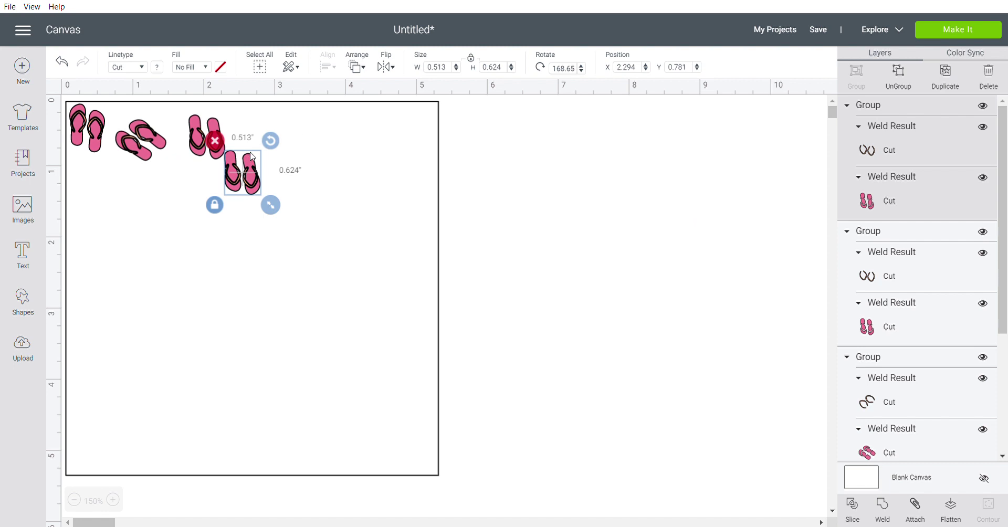
left_click_drag(271, 140, 200, 195)
left_click(200, 200)
left_click_drag(263, 203, 276, 176)
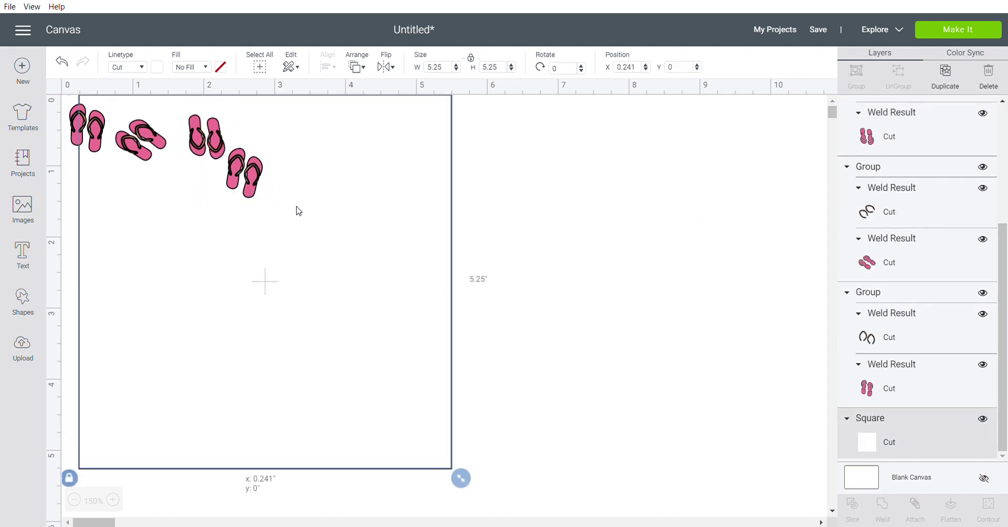
left_click_drag(298, 210, 306, 156)
left_click(254, 178)
Step: Add a fifth and a sixth duplicated pair to the top row, rotated to about 218° and 334°
left_click(946, 78)
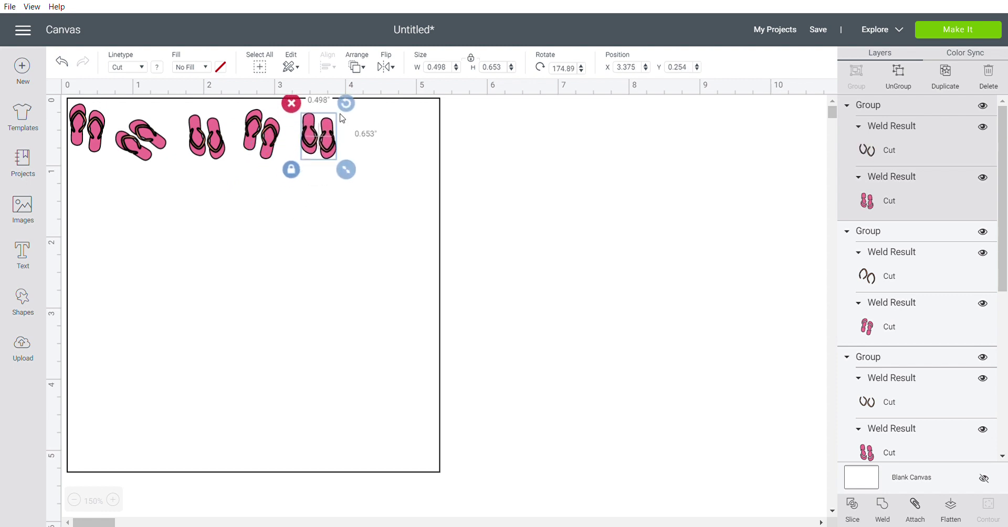
left_click_drag(346, 105, 882, 12)
left_click(958, 80)
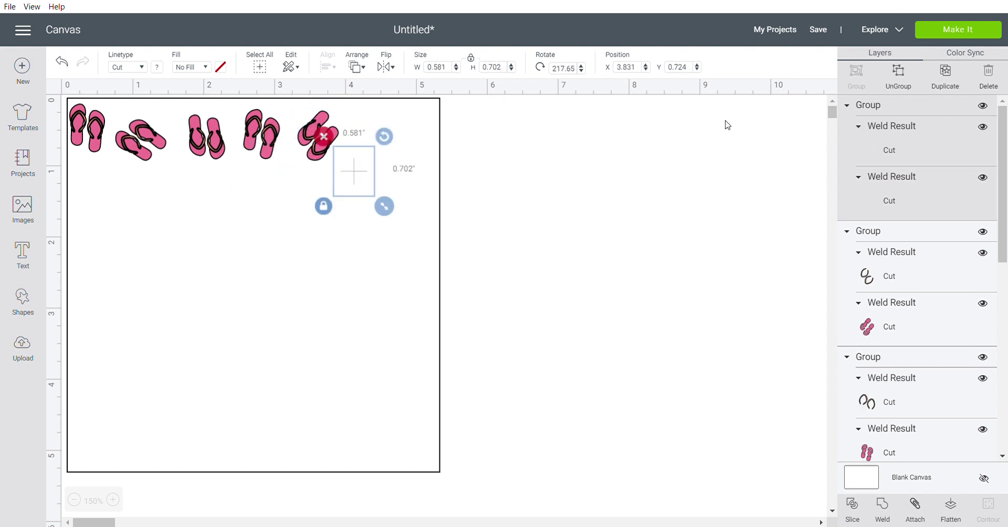
left_click_drag(385, 205, 367, 127)
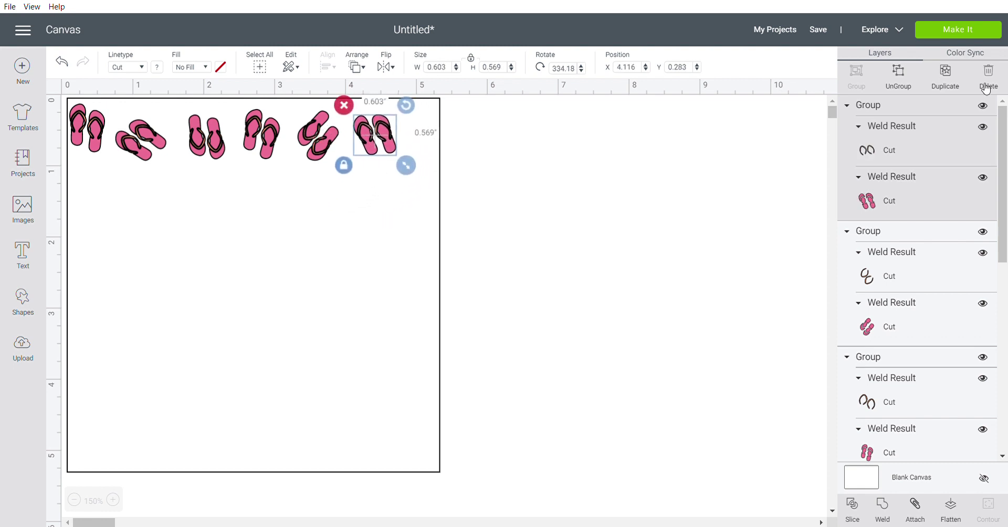
Step: Duplicate the sixth pair and start a second row with the copy at about X 0.24, Y 0.99, rotated to about 43°
left_click(945, 78)
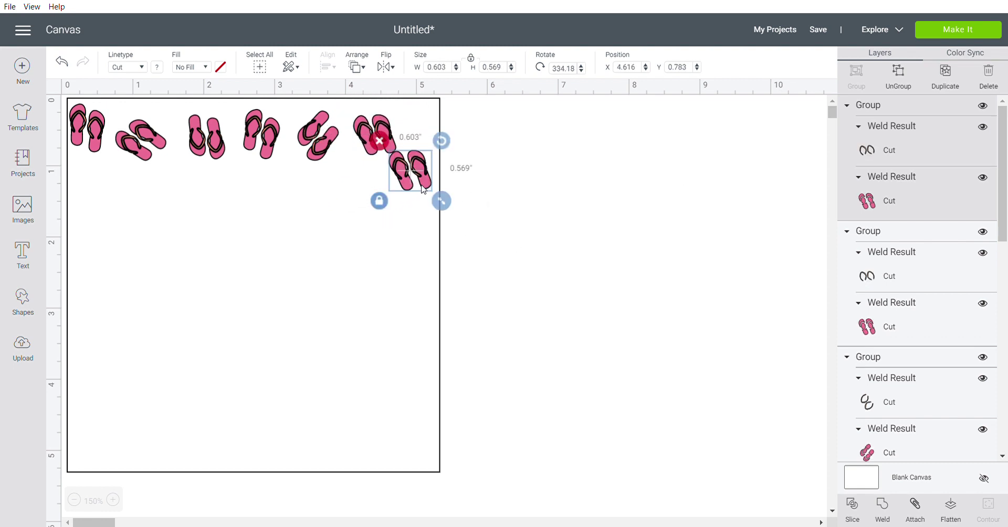
left_click_drag(424, 189, 115, 213)
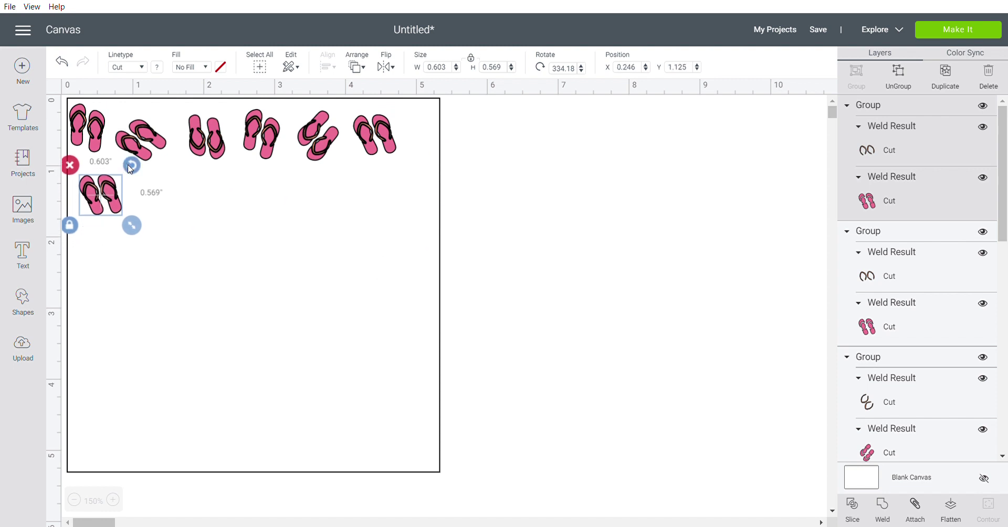
mouse_move(129, 167)
left_mouse_down()
mouse_move(140, 210)
mouse_move(129, 156)
left_mouse_up()
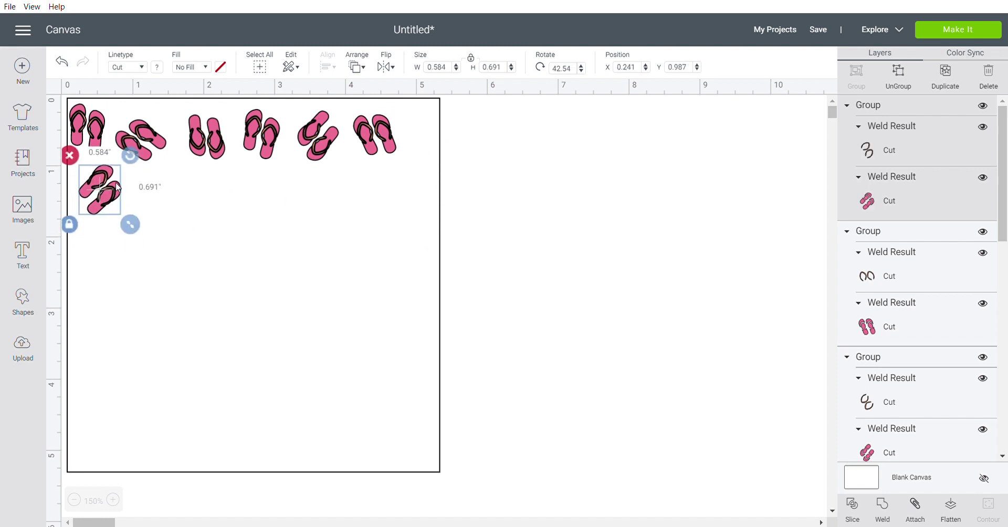
Step: Add two more rotated duplicates to the second row, the last one at about 127° and X 1.99, Y 1.10
left_click(944, 78)
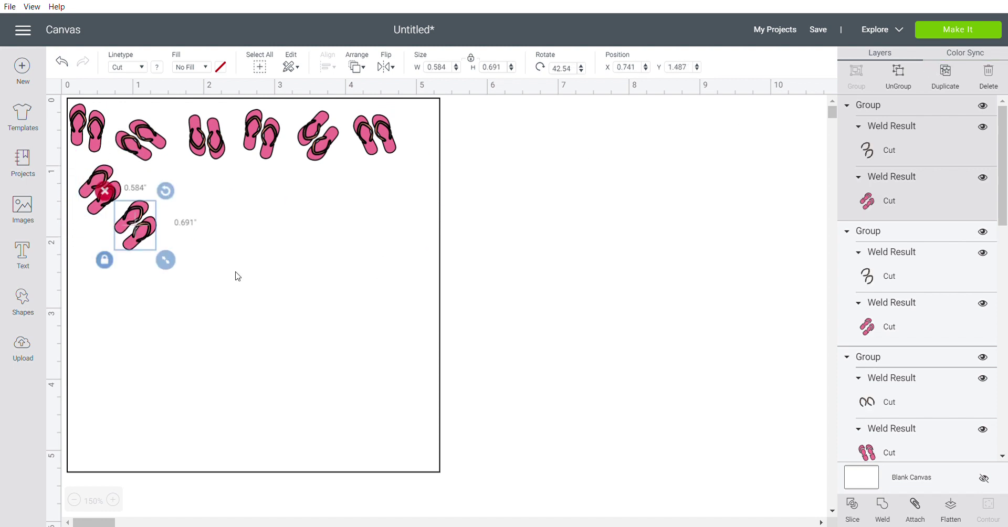
left_click_drag(166, 191, 128, 181)
left_click_drag(138, 229, 221, 297)
left_click(941, 87)
left_click_drag(217, 220, 246, 189)
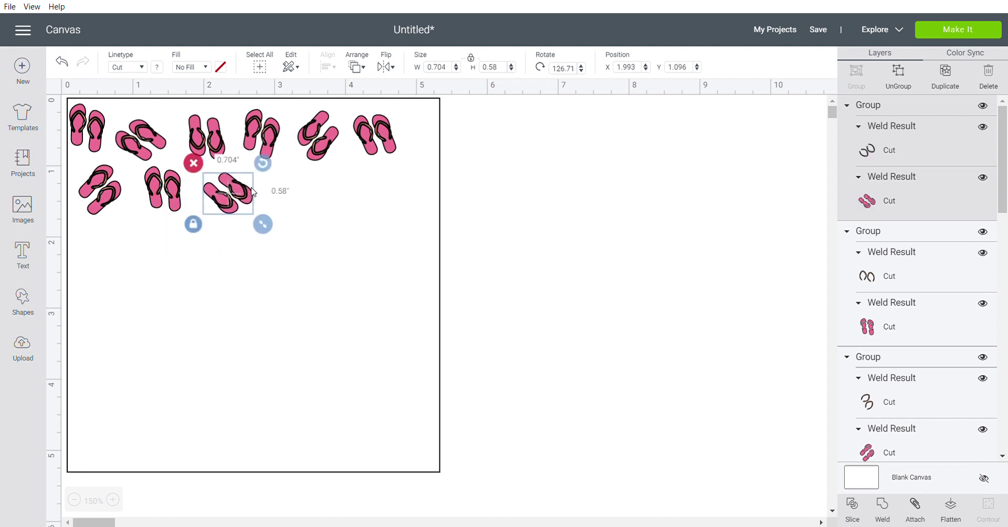
Step: Move the square aside, duplicate all nine flip-flop pairs and place the copied block below at about X 0.11, Y 1.77
left_click_drag(87, 285, 507, 352)
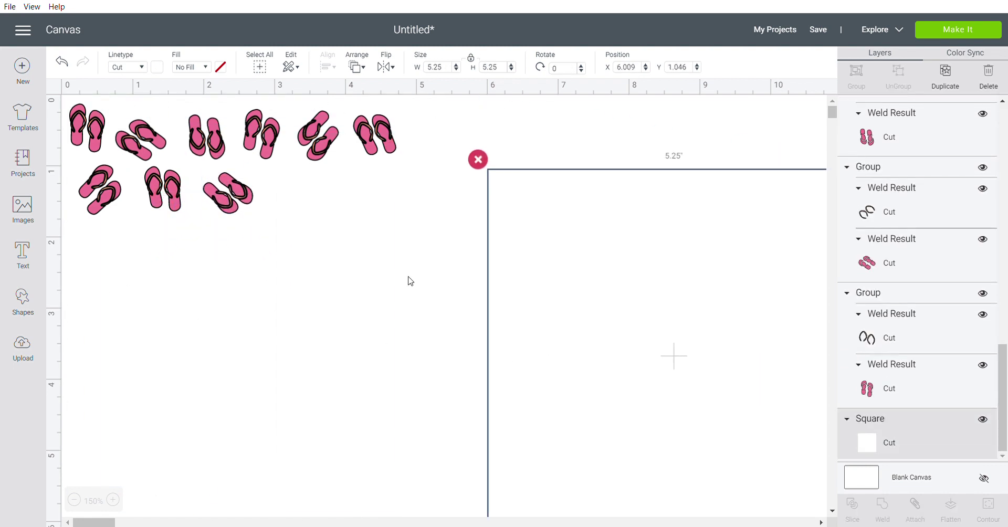
left_click_drag(359, 258, 97, 102)
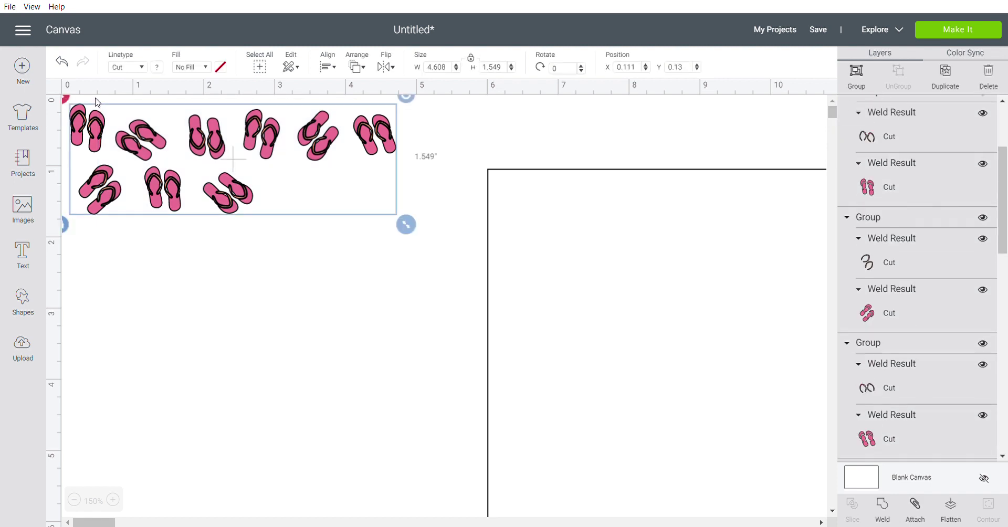
left_click(942, 82)
left_click_drag(363, 196, 326, 267)
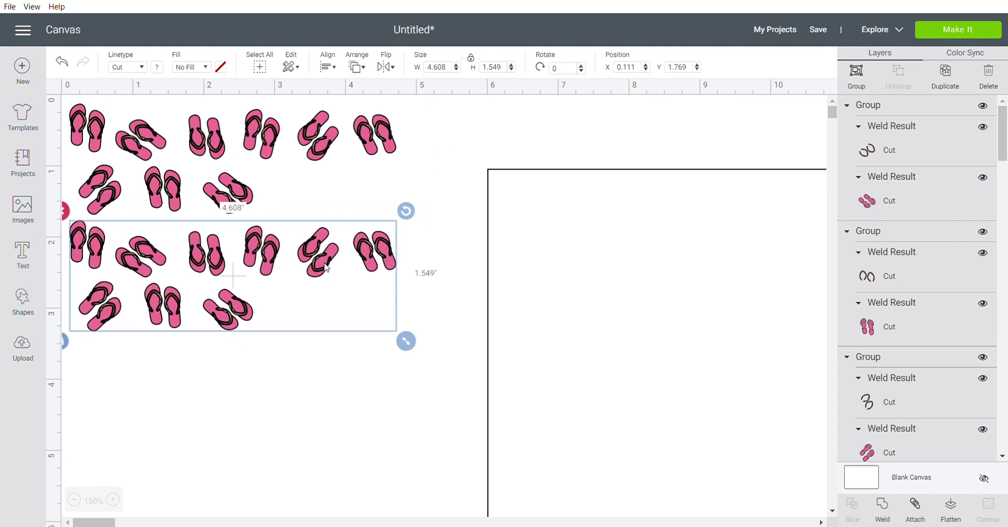
Step: Place another duplicate of the block below the second one and move the square back behind the pattern at about X 0.04, Y 0.05
left_click(961, 83)
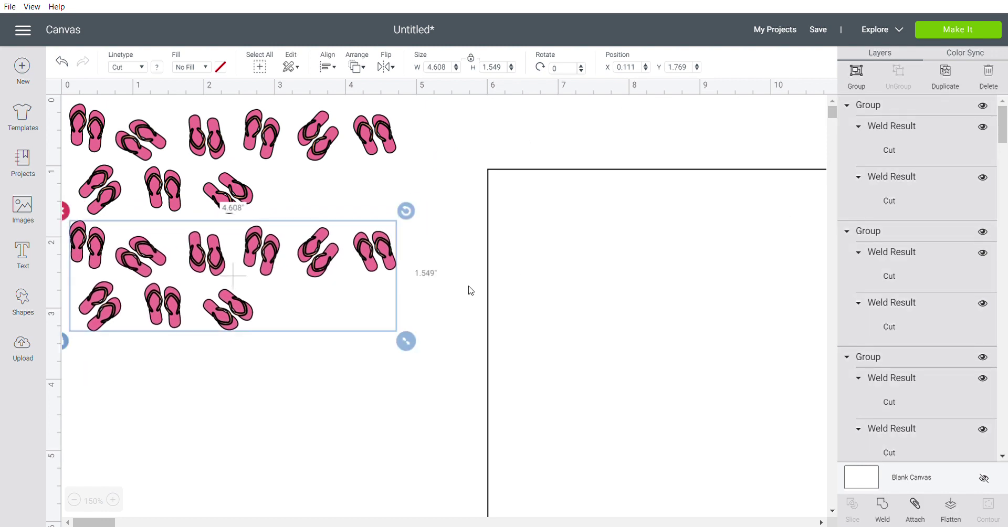
left_click_drag(415, 295, 378, 375)
left_click_drag(666, 330, 243, 257)
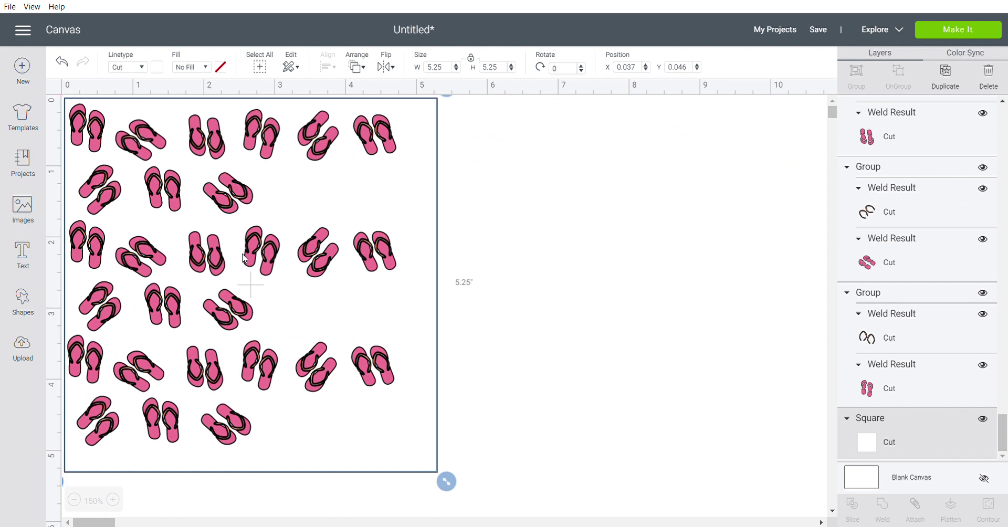
Step: Duplicate the first pair in the fourth row and place the copy in the second row at about X 2.95, Y 1.08
left_click(98, 300)
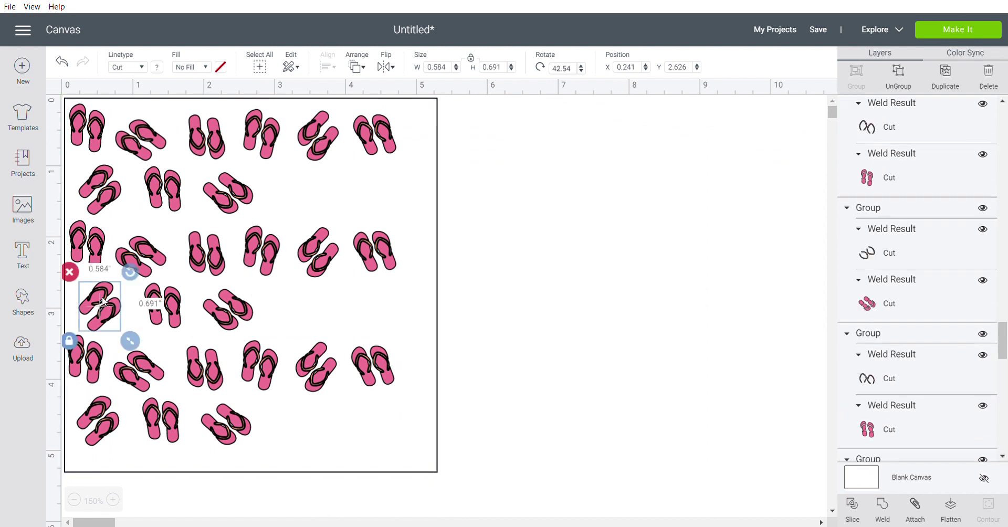
left_click(946, 73)
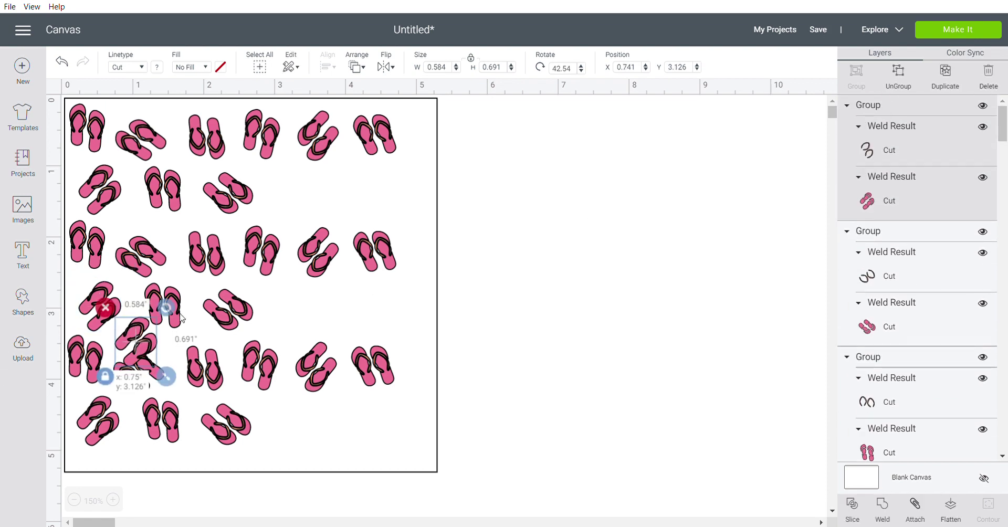
left_click_drag(181, 318, 326, 189)
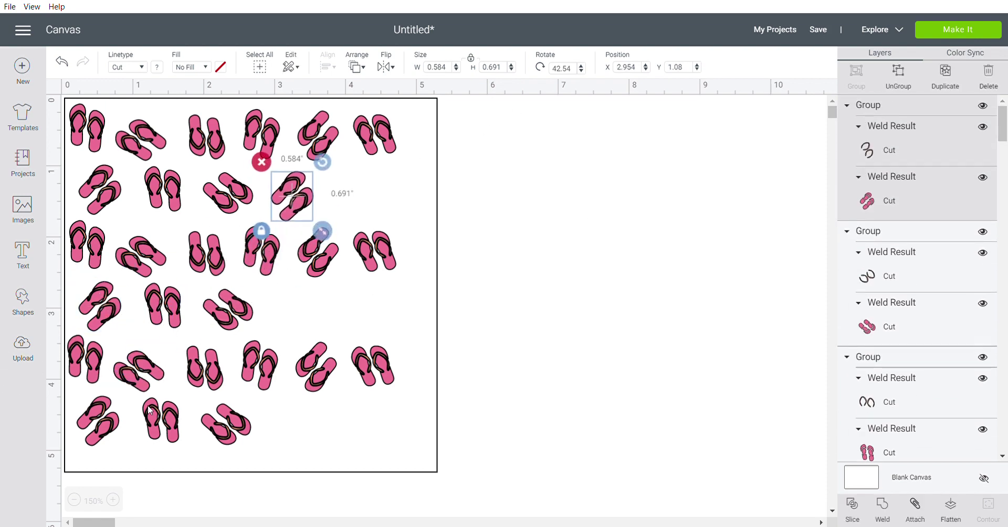
Step: Duplicate the fifth row's second pair twice, placing the copies at about X 3.82, Y 1.08 and X 3.03, Y 2.71
left_click(148, 370)
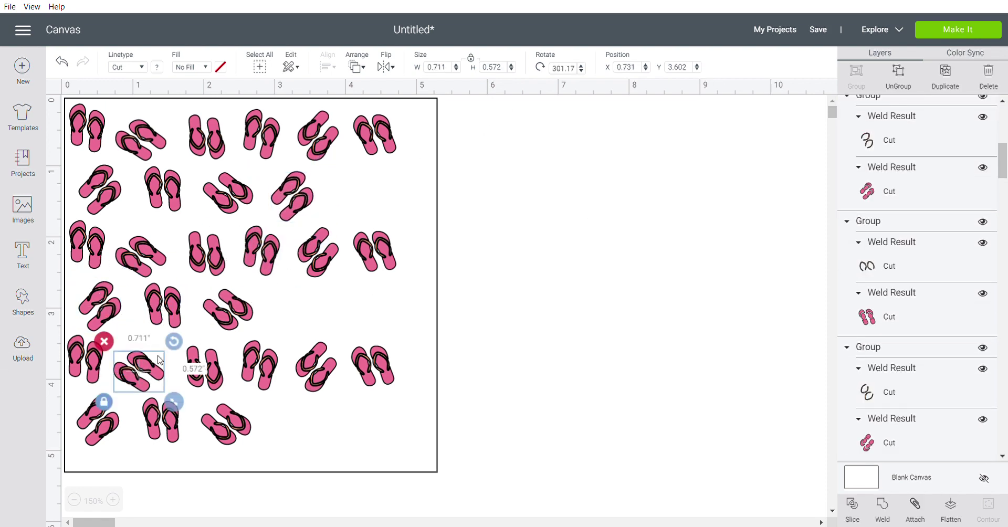
left_click(943, 83)
left_click_drag(177, 407, 361, 189)
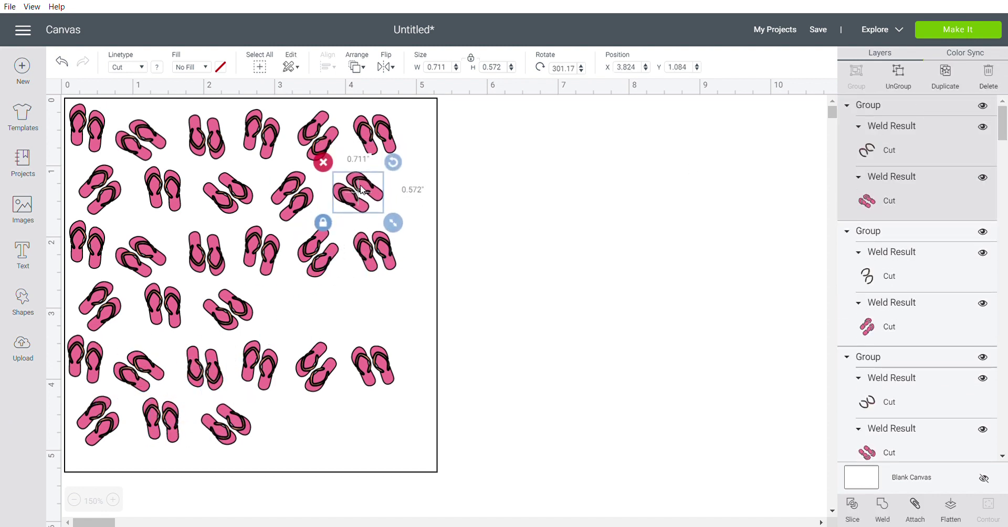
left_click(952, 77)
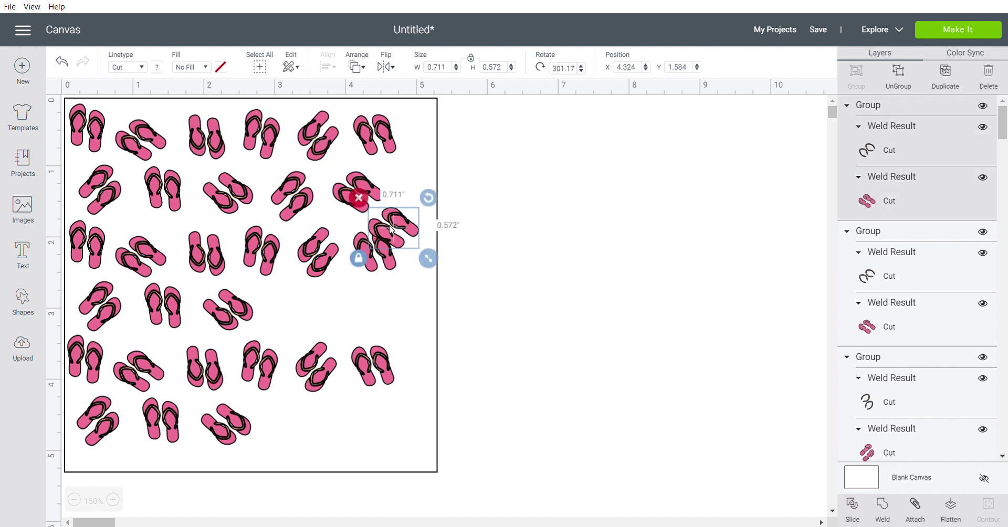
left_click_drag(392, 230, 300, 311)
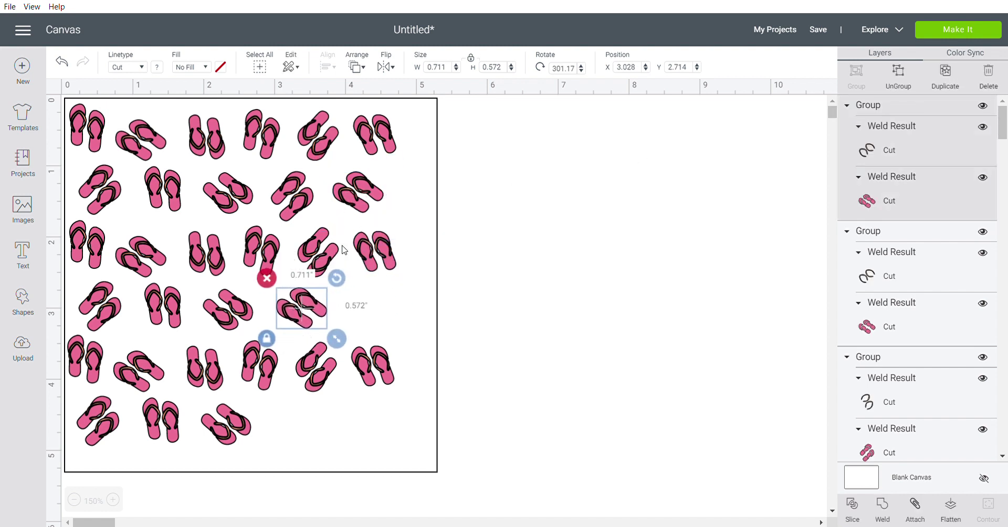
Step: Duplicate the third row's fifth pair twice, placing the copies at about X 3.96, Y 2.64 and X 2.98, Y 4.27
left_click(317, 247)
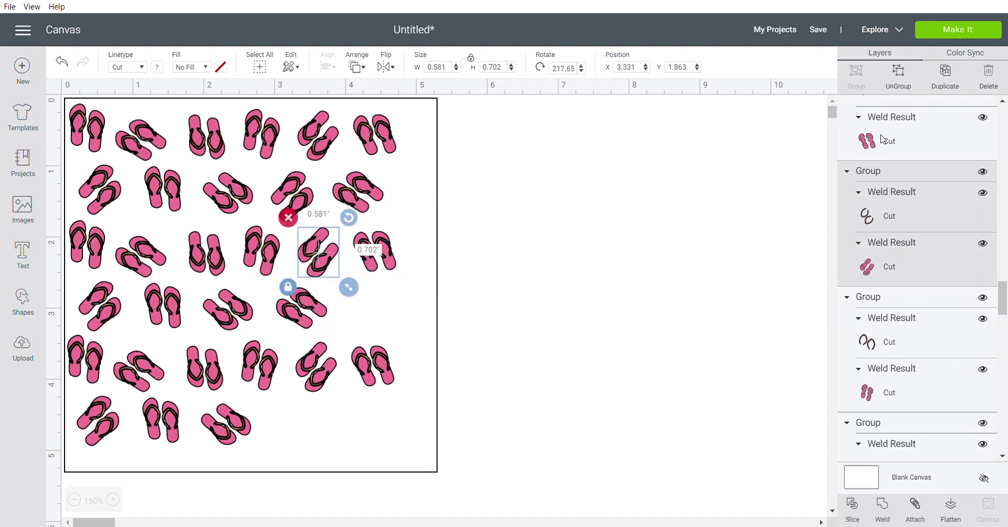
left_click(952, 76)
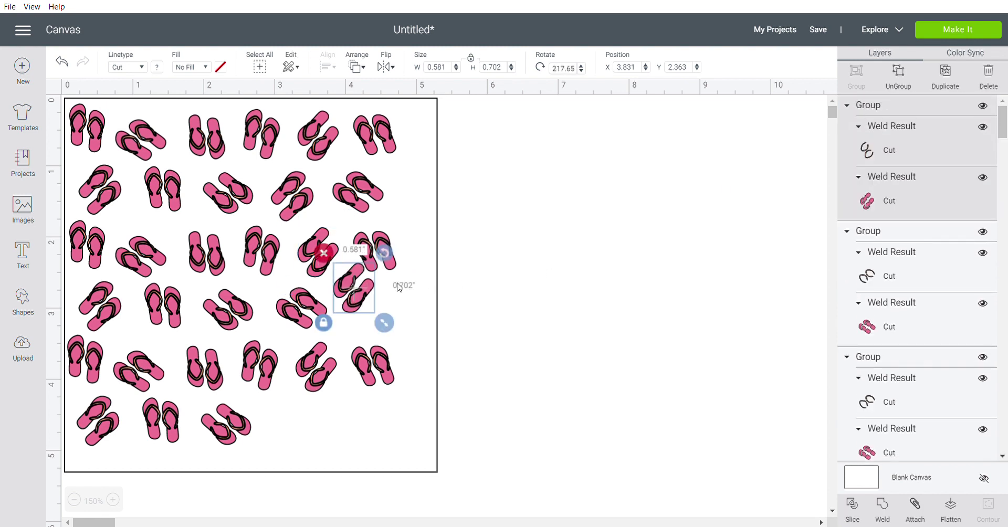
left_click_drag(361, 302, 369, 320)
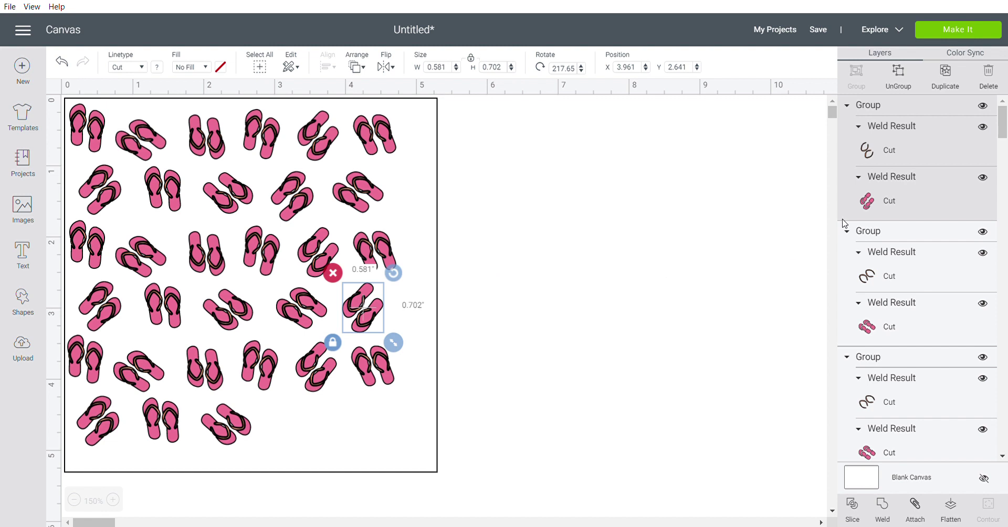
left_click(963, 77)
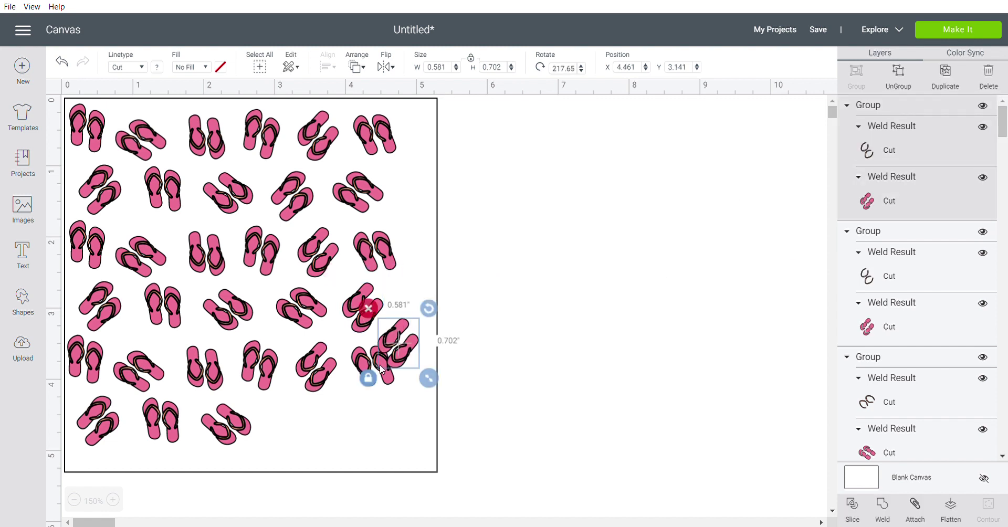
left_click_drag(395, 345, 293, 423)
Step: Extend the sixth row with two more duplicates, one rotated to 99.32° near X 3.75, Y 4.35, one to 27.38° near X 4.65, Y 4.34
left_click(947, 83)
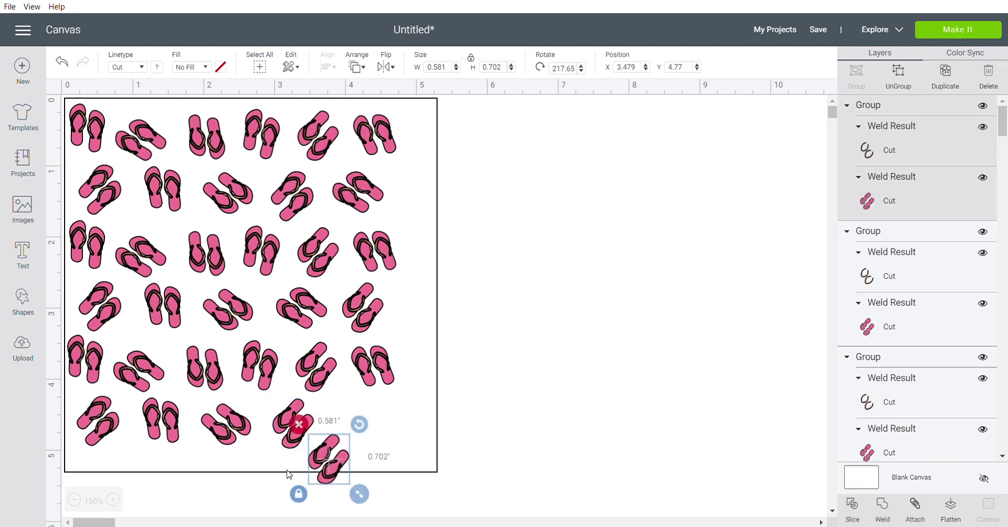
left_click_drag(326, 473, 358, 433)
left_click_drag(389, 382, 351, 416)
left_click(957, 88)
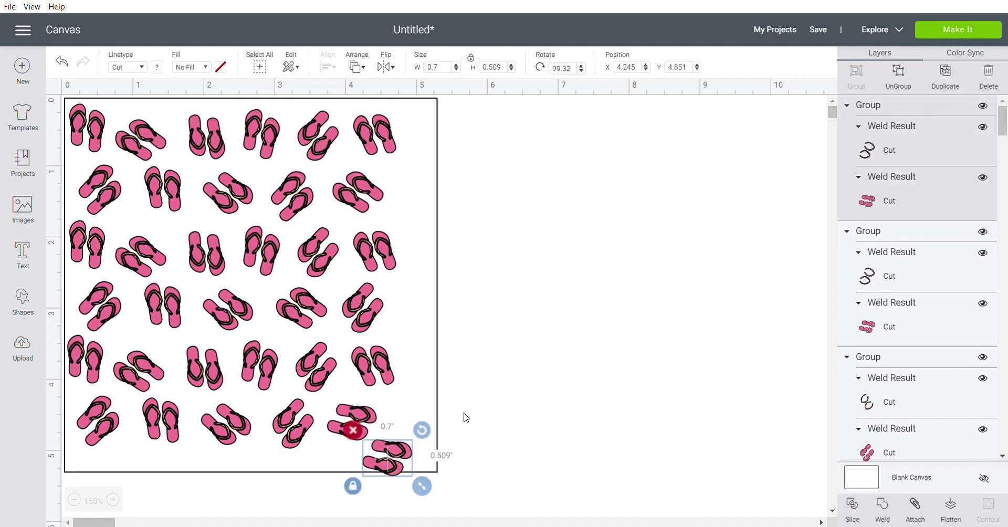
left_click_drag(373, 429, 374, 430)
left_click_drag(396, 460, 421, 431)
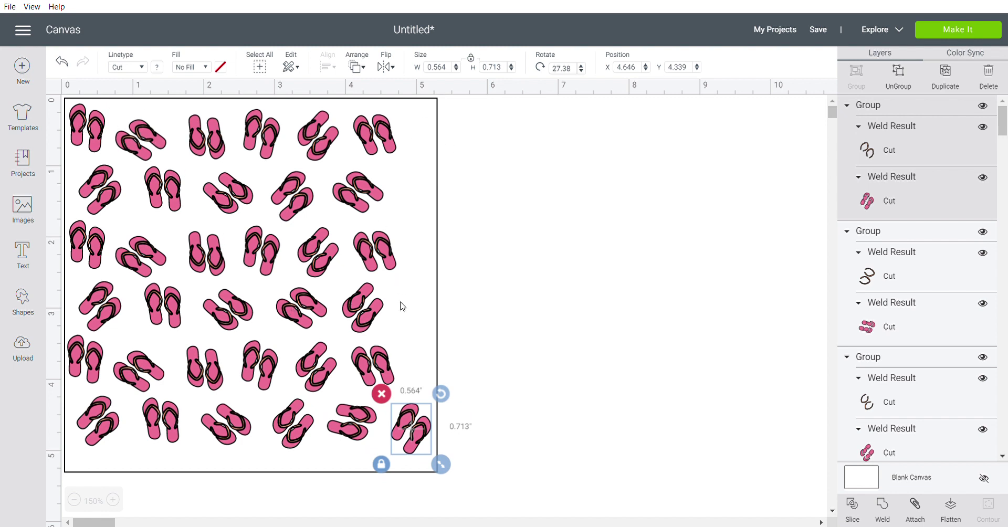
Step: Duplicate the sixth row's last pair twice, placing the copies at about X 4.59, Y 1.27 and X 4.74, Y 2.78
left_click(939, 83)
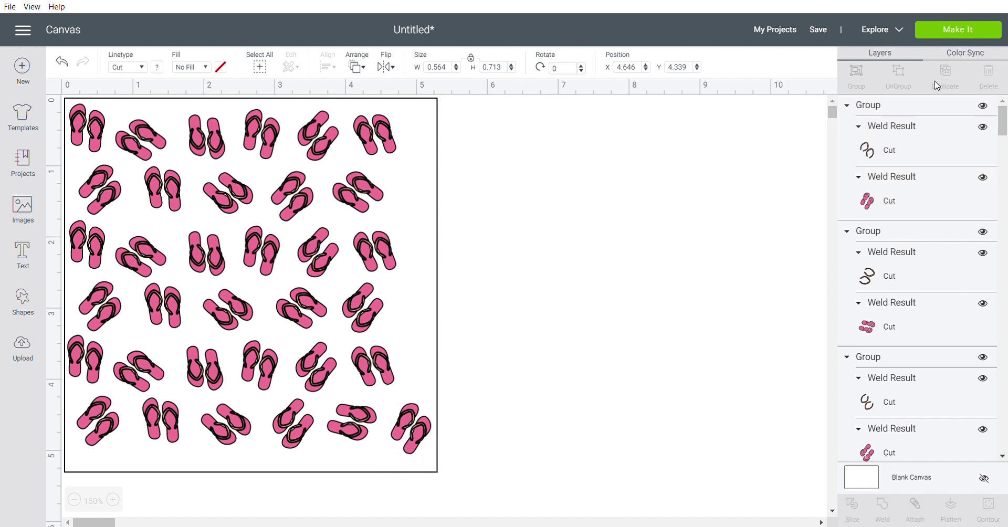
left_click_drag(448, 437, 415, 211)
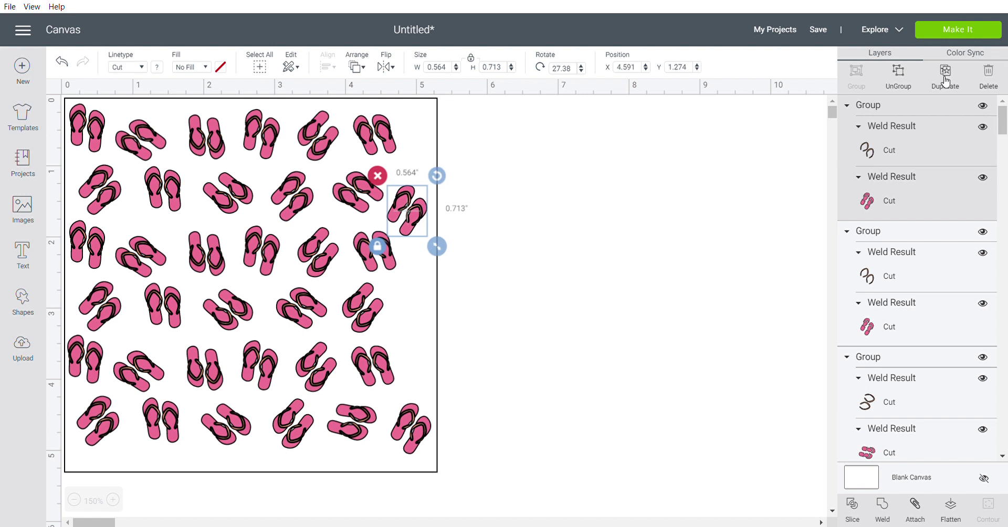
left_click(945, 81)
left_click_drag(444, 253, 411, 325)
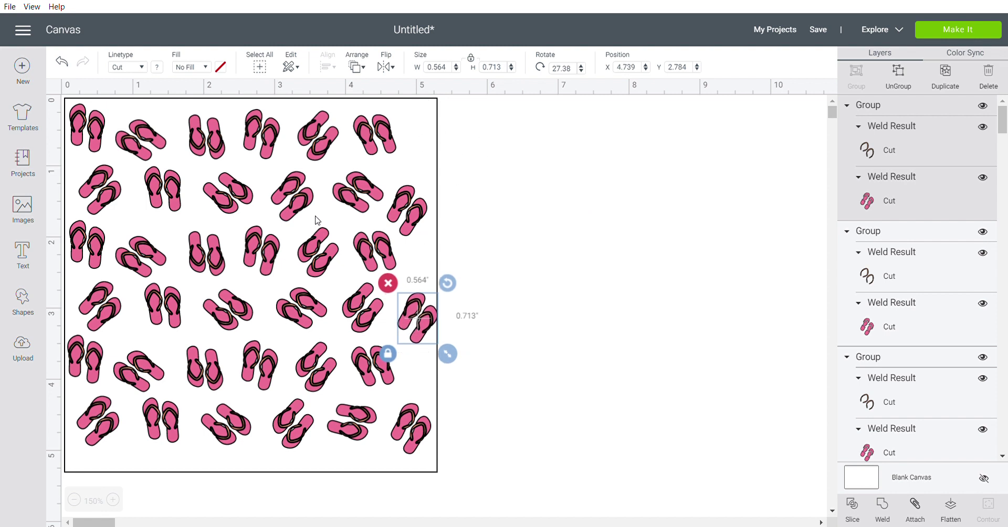
Step: Nudge the fourth row's second pair to about X 1.13, Y 2.78 and shift the third row's third and fourth pairs slightly left
left_click(179, 320)
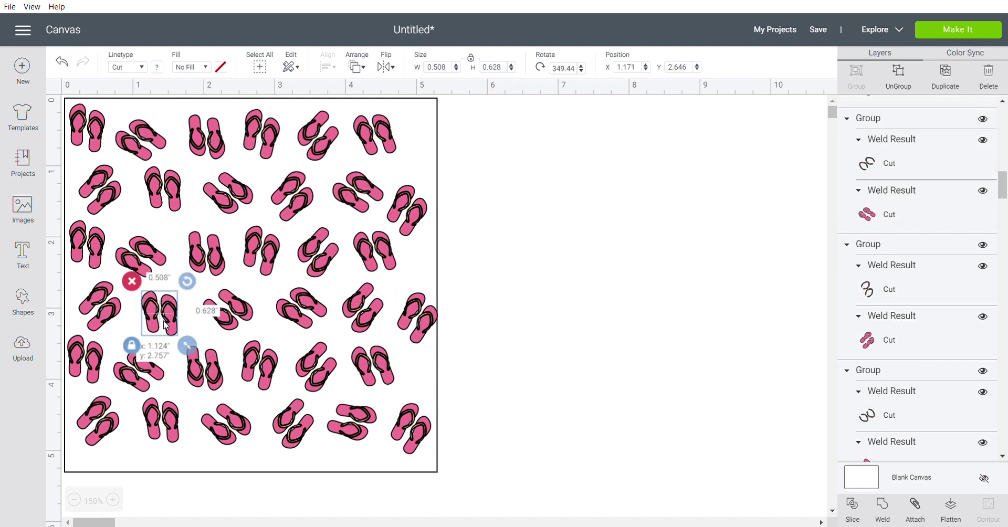
left_click_drag(179, 321, 265, 258)
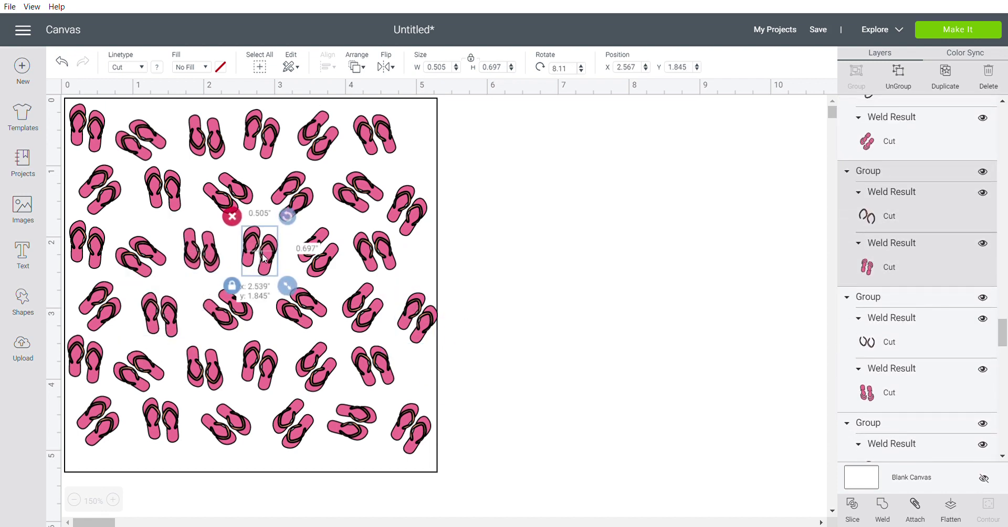
left_click(228, 310)
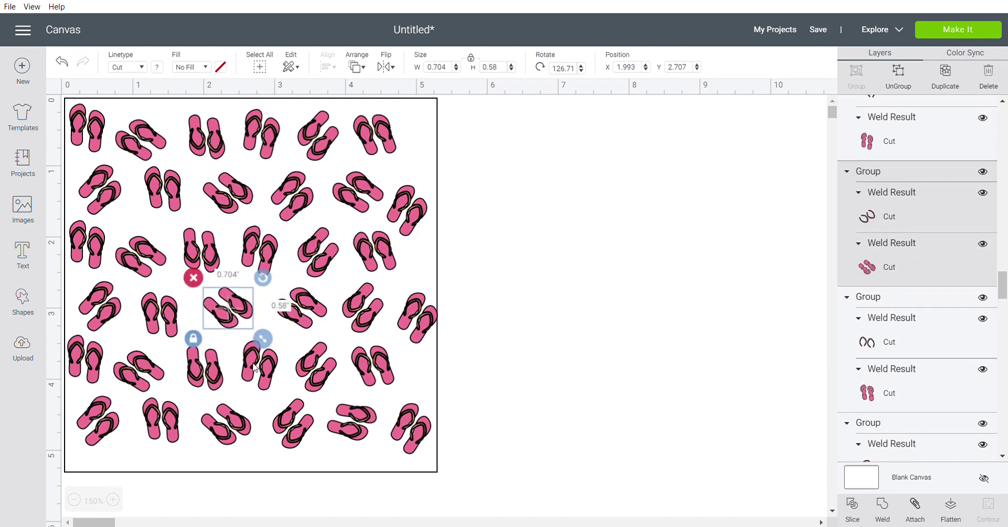
Step: Even out the spacing of the sixth row's second to fifth pairs and lower the fifth row's fourth to sixth pairs slightly
left_click_drag(225, 416, 178, 423)
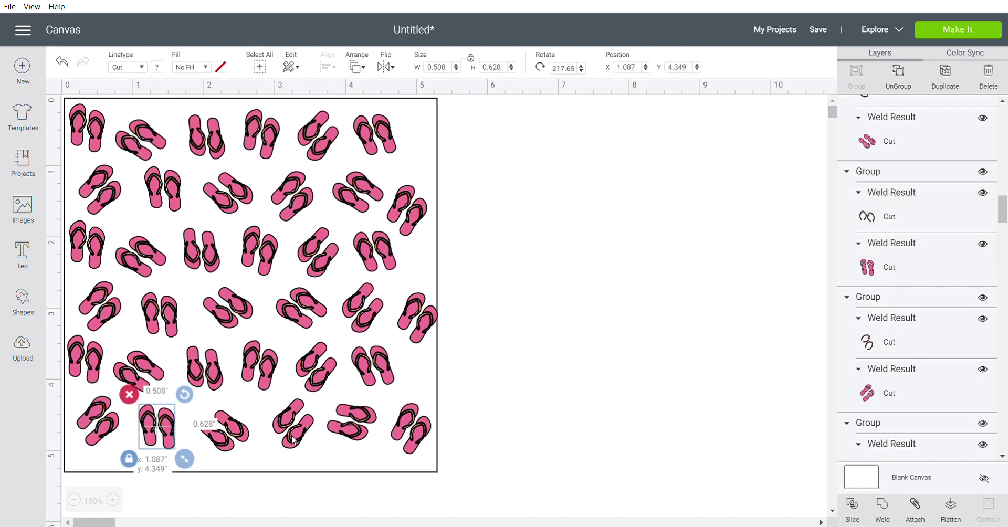
left_click_drag(290, 439, 292, 444)
left_click(273, 360)
left_click_drag(273, 359, 275, 370)
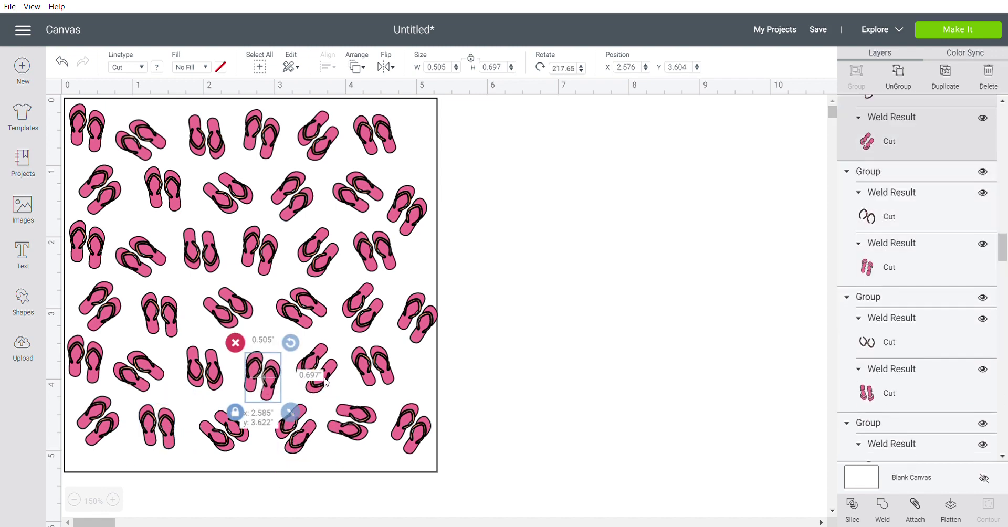
left_click_drag(346, 367, 351, 377)
left_click_drag(352, 430, 355, 436)
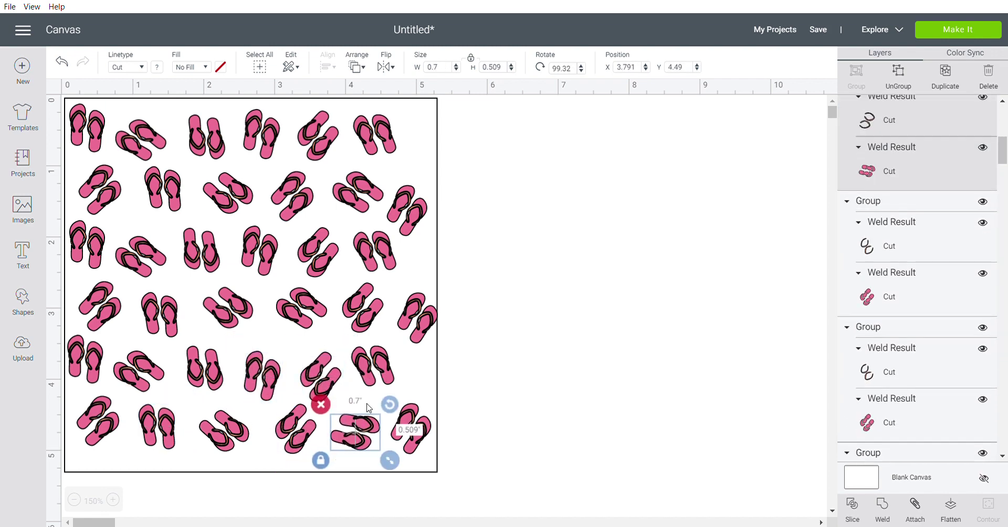
left_click_drag(378, 374, 382, 383)
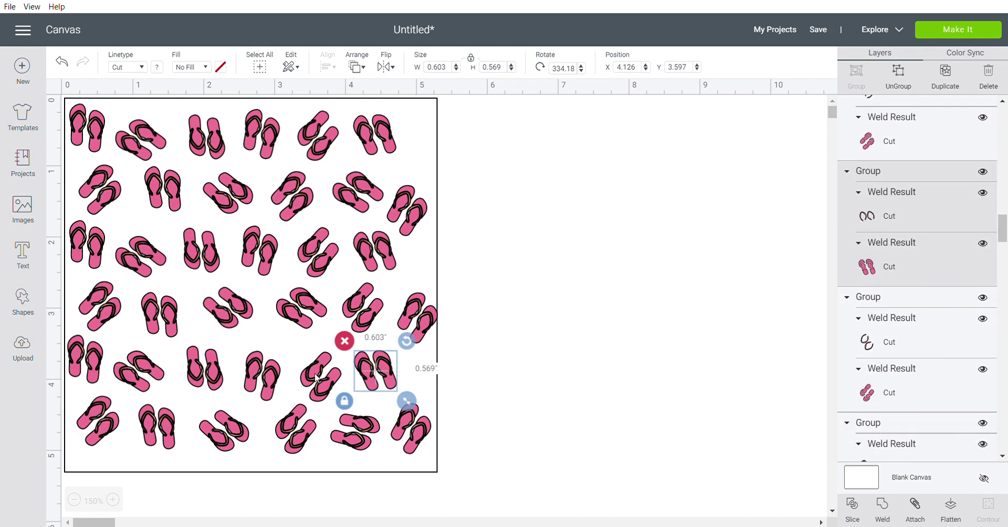
Step: Nudge the fourth row's third and fourth pairs, the third row's second pair and the fifth row's first two pairs to fill uneven gaps
left_click_drag(305, 326, 307, 335)
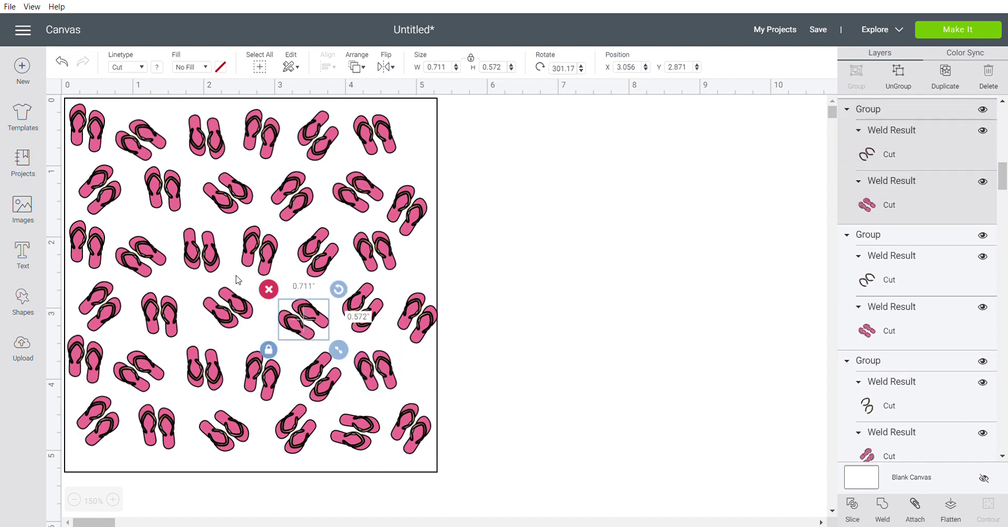
left_click(227, 310)
left_click(169, 314)
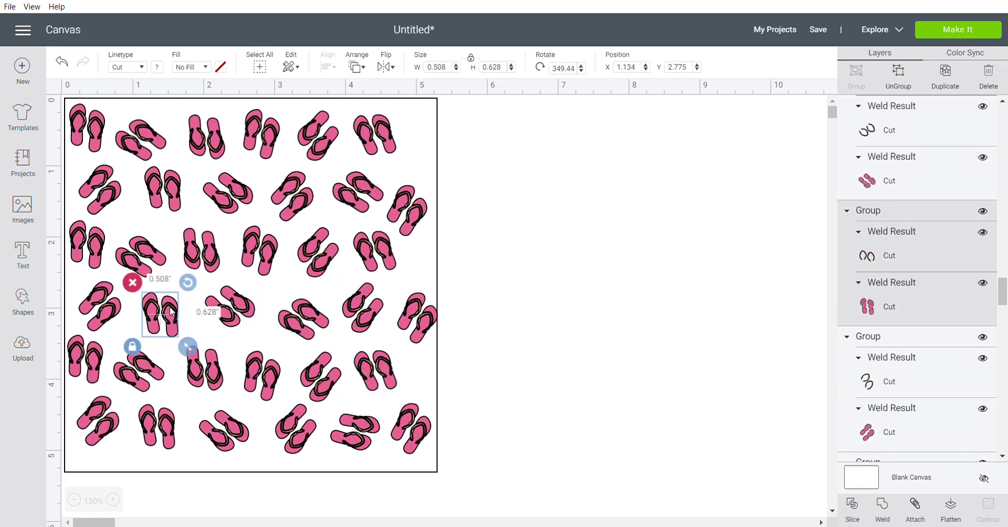
left_click_drag(144, 253, 149, 245)
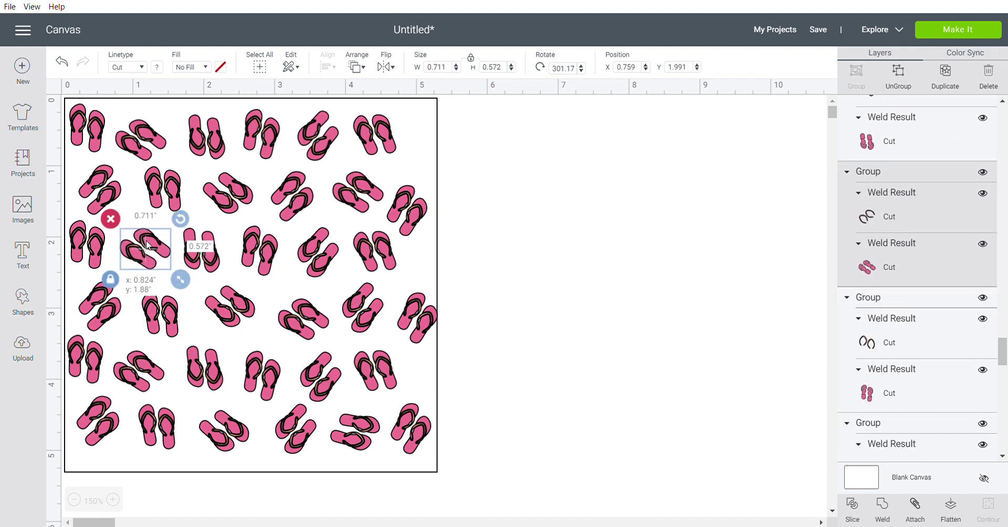
left_click_drag(134, 372, 139, 374)
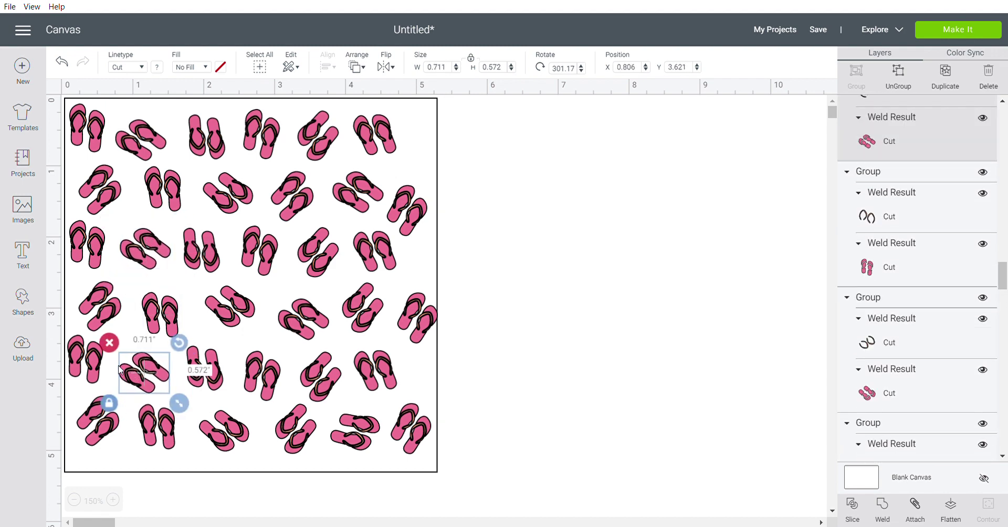
left_click(96, 373)
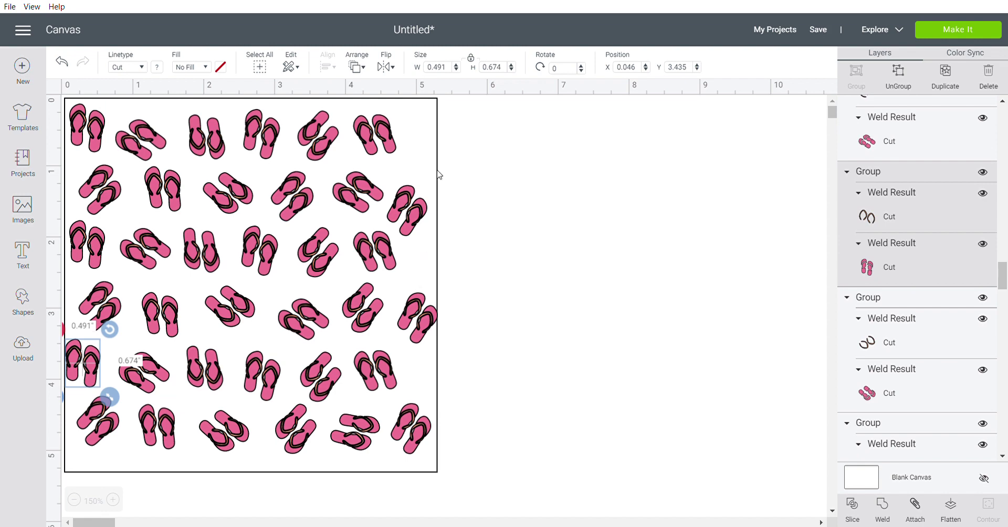
Step: Move the square aside to about X 5.78, Y 0.11 and group all the flip-flop pairs
left_click_drag(418, 127, 824, 131)
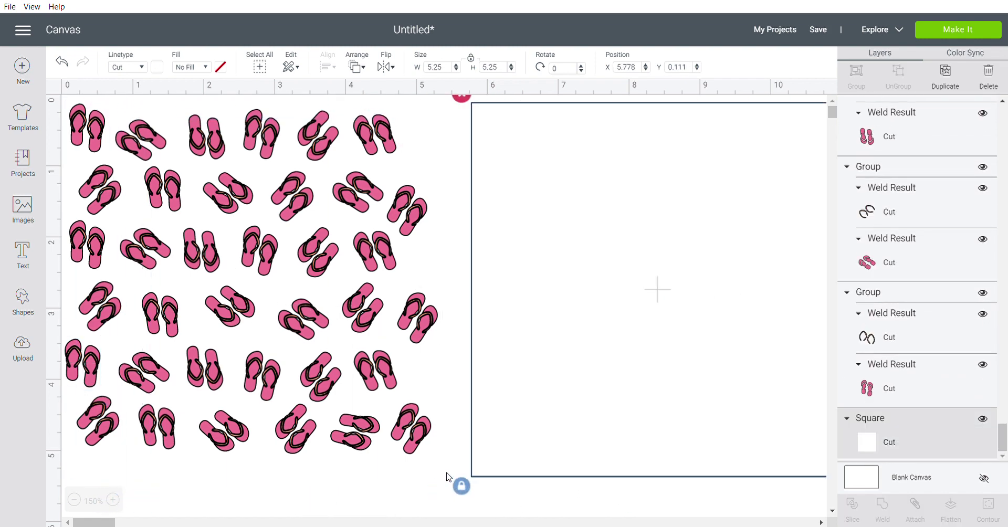
left_click_drag(436, 472, 75, 107)
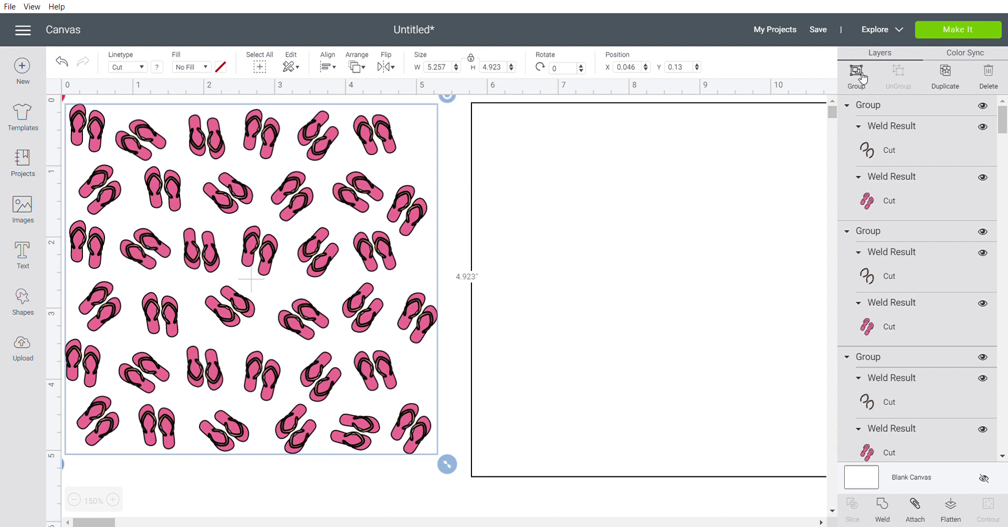
key("ctrl+g")
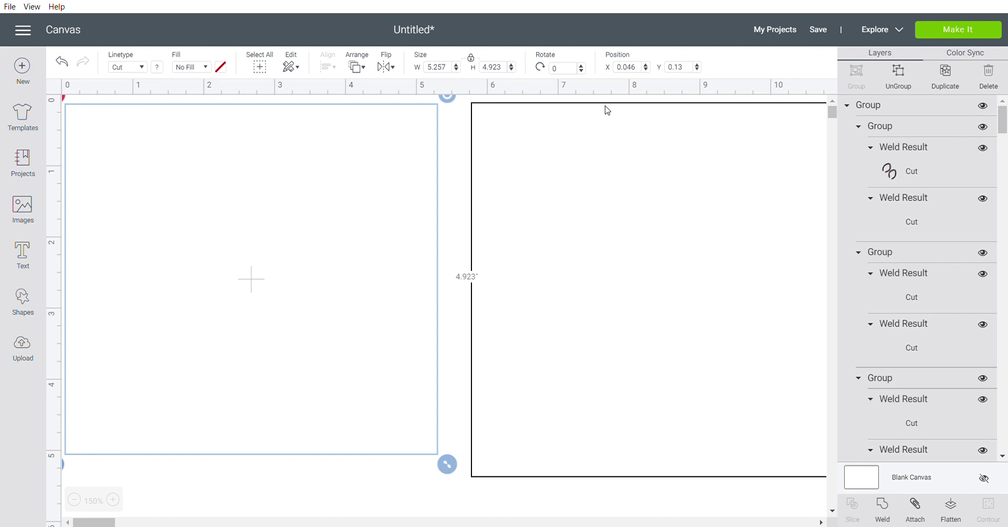
Step: Select the pink layer of every flip-flop pair in the group and weld them all into a single shape
left_click(944, 207)
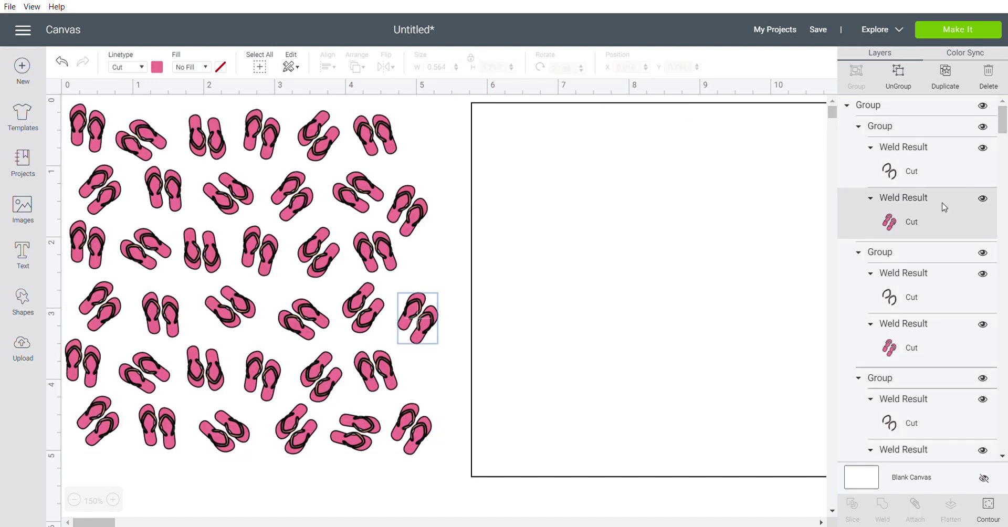
left_click(954, 348, "shift")
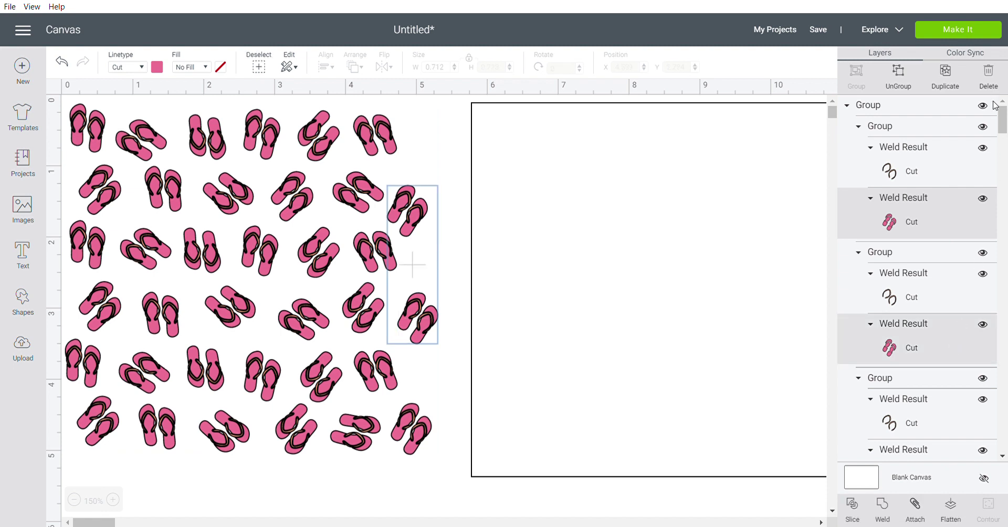
left_click_drag(1002, 118, 1005, 152)
left_click(922, 135, "shift")
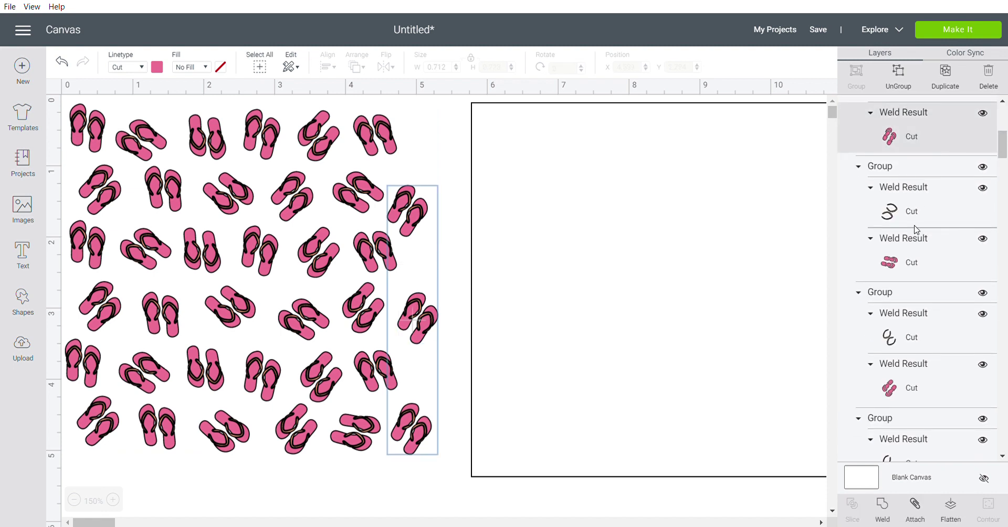
left_click(916, 267, "shift")
left_click(909, 372, "shift")
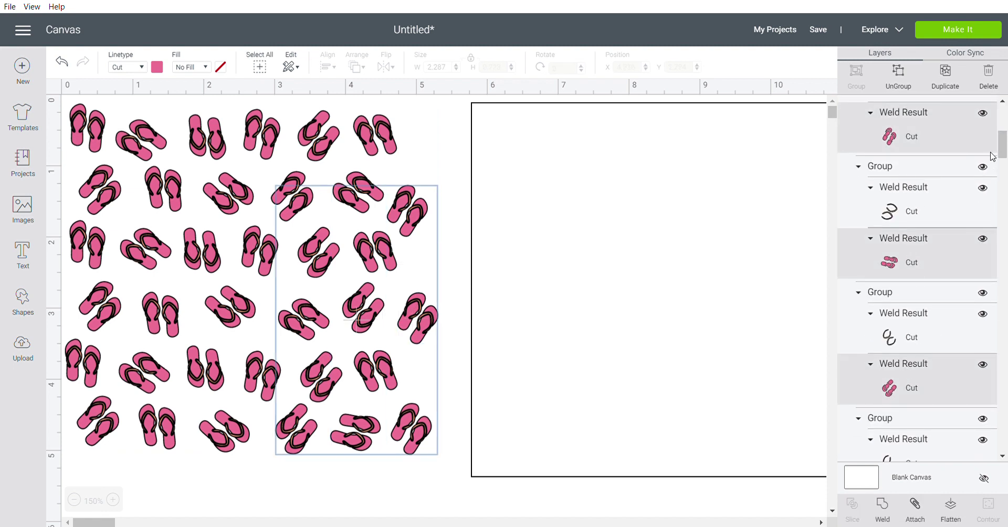
left_click_drag(1003, 144, 1002, 158)
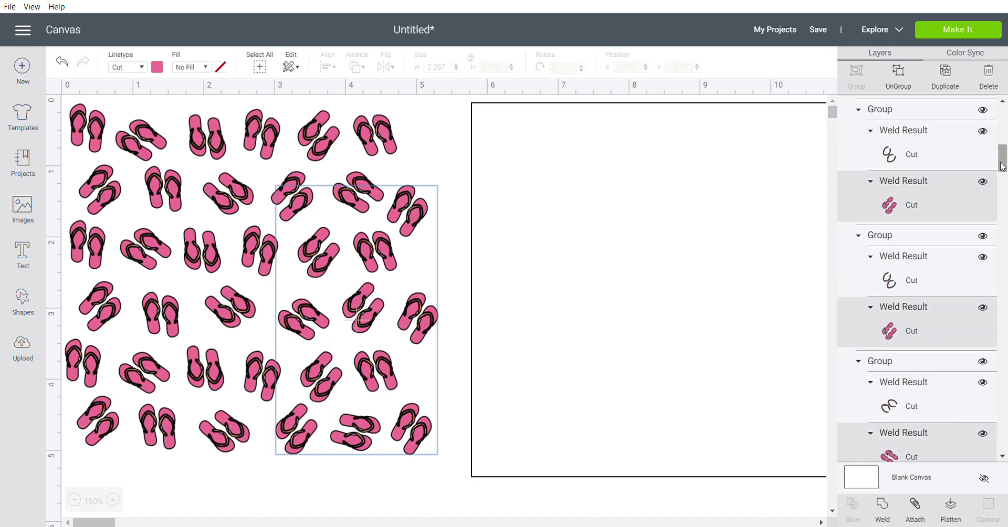
left_click_drag(1003, 166, 988, 200)
left_click(918, 237, "shift")
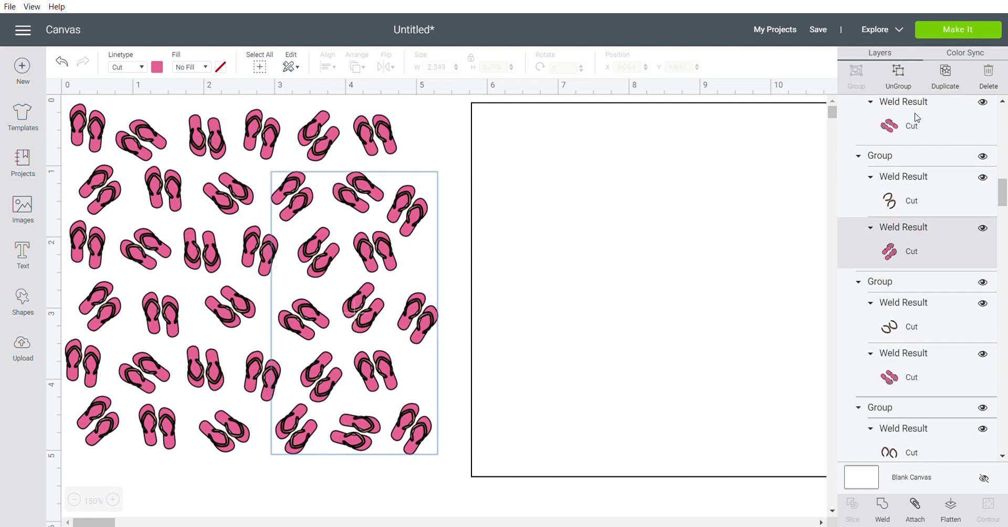
left_click(916, 116, "shift")
left_click(902, 385, "shift")
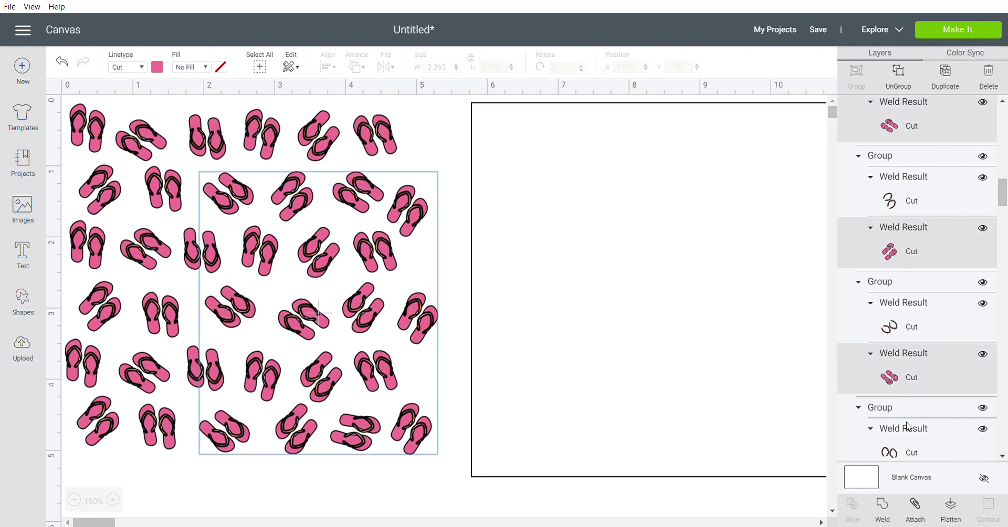
scroll(1005, 212, "down", 3)
left_click(914, 235, "shift")
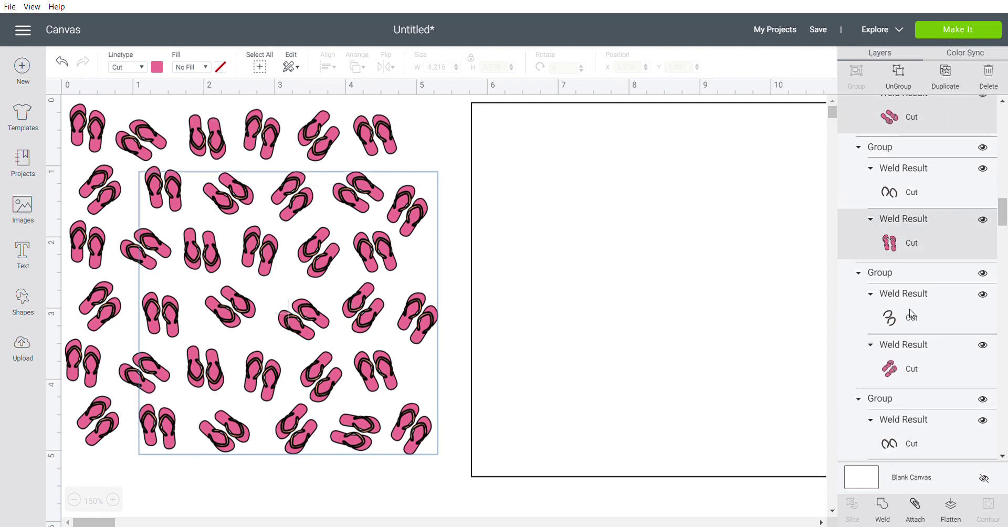
left_click(908, 346, "shift")
scroll(1003, 215, "down", 3)
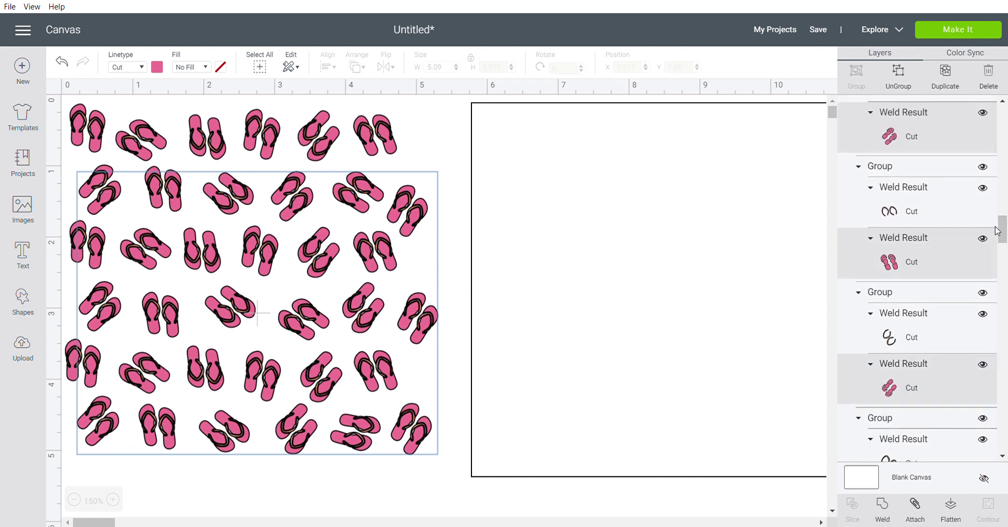
scroll(1002, 228, "down", 1)
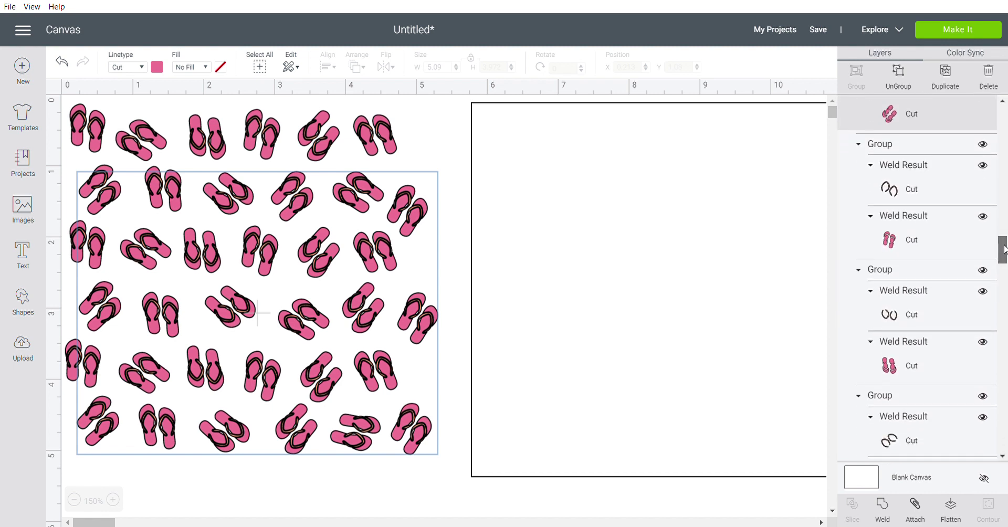
left_click(900, 330, "shift")
left_click(890, 295, "shift")
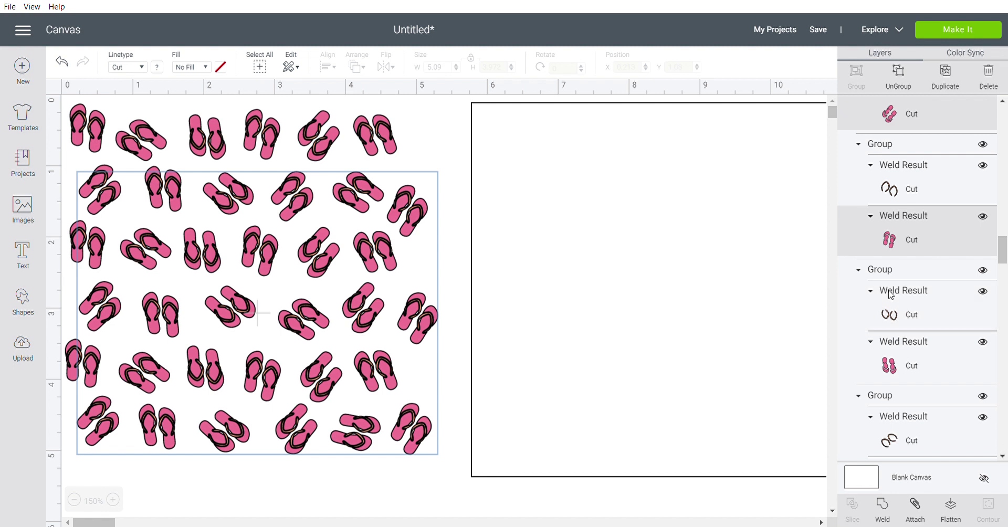
left_click(904, 361, "shift")
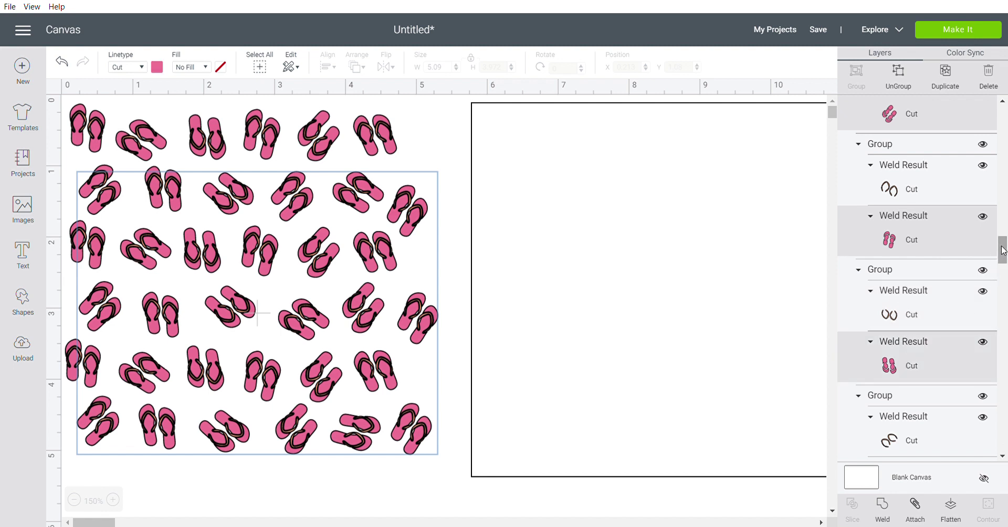
scroll(913, 218, "down", 5)
left_click(907, 307)
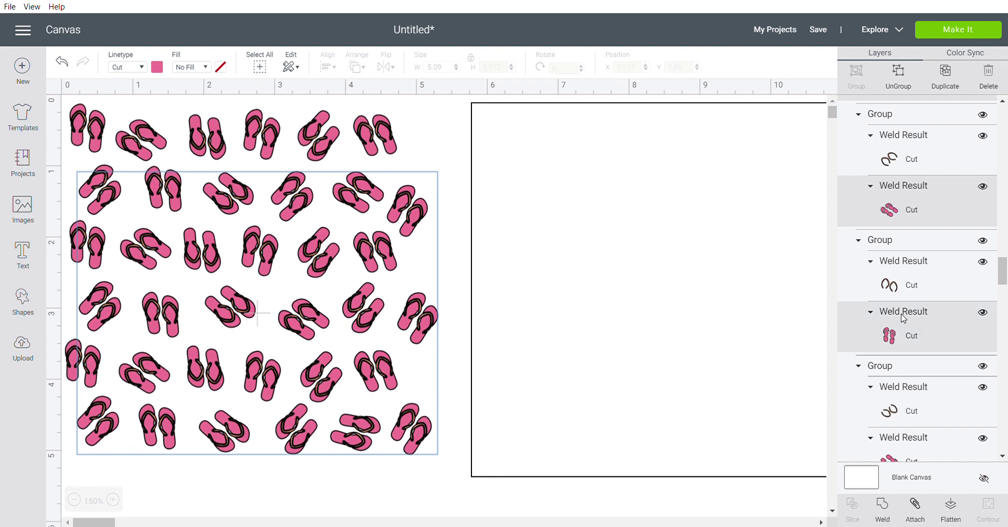
scroll(1004, 277, "down", 2)
scroll(1004, 277, "down", 3)
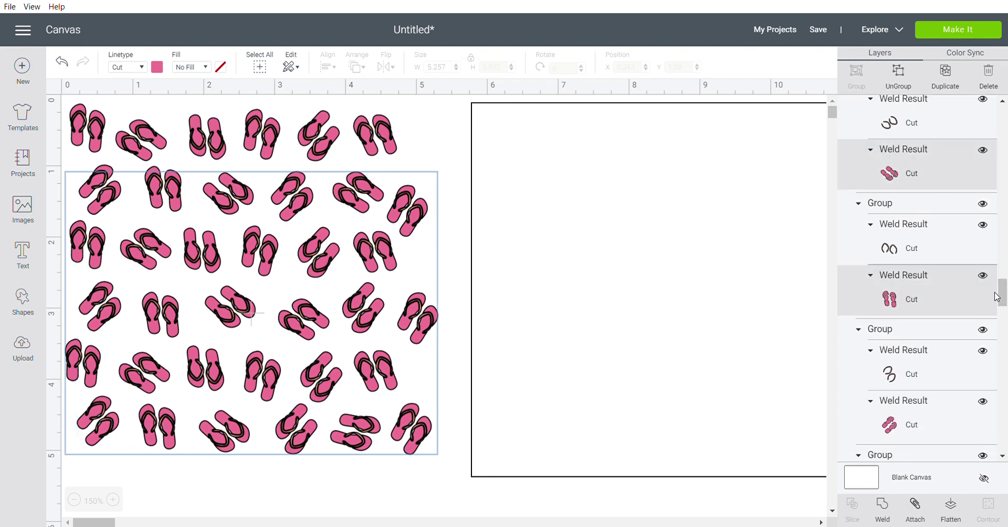
left_click_drag(1001, 295, 1004, 347)
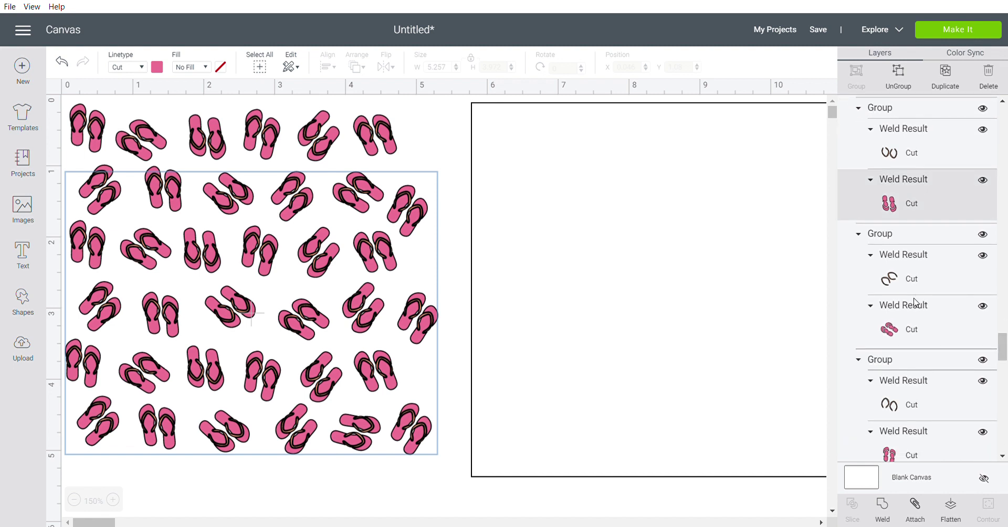
left_click(915, 319, "shift")
left_click(916, 432, "shift")
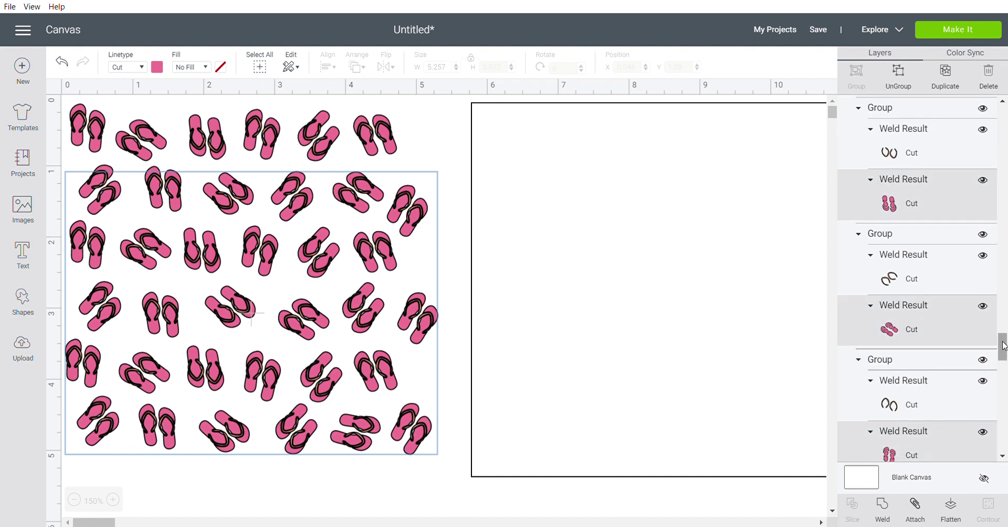
left_click_drag(1004, 345, 1004, 427)
left_click(917, 397, "shift")
left_click(917, 219, "shift")
left_click(892, 331, "shift")
left_click(919, 212, "shift")
left_click(918, 321, "shift")
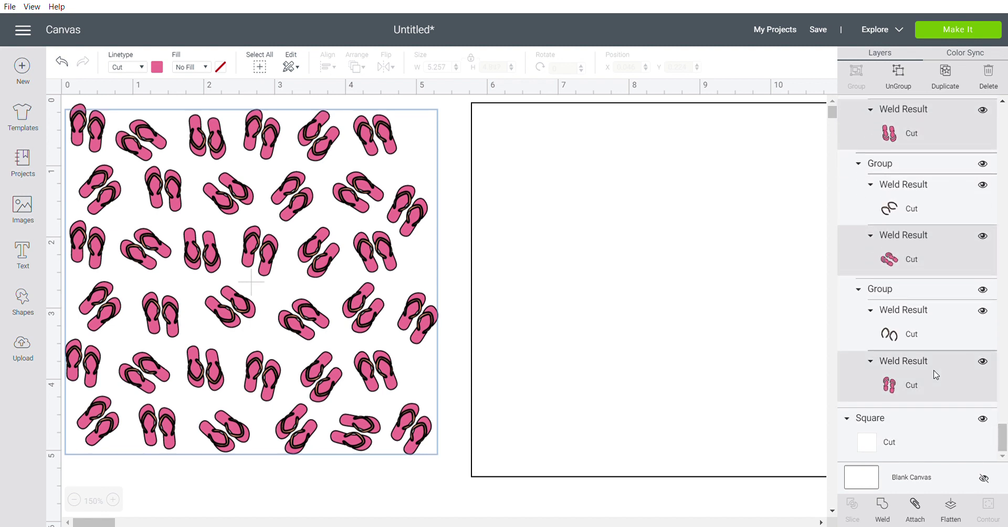
left_click(938, 381, "shift")
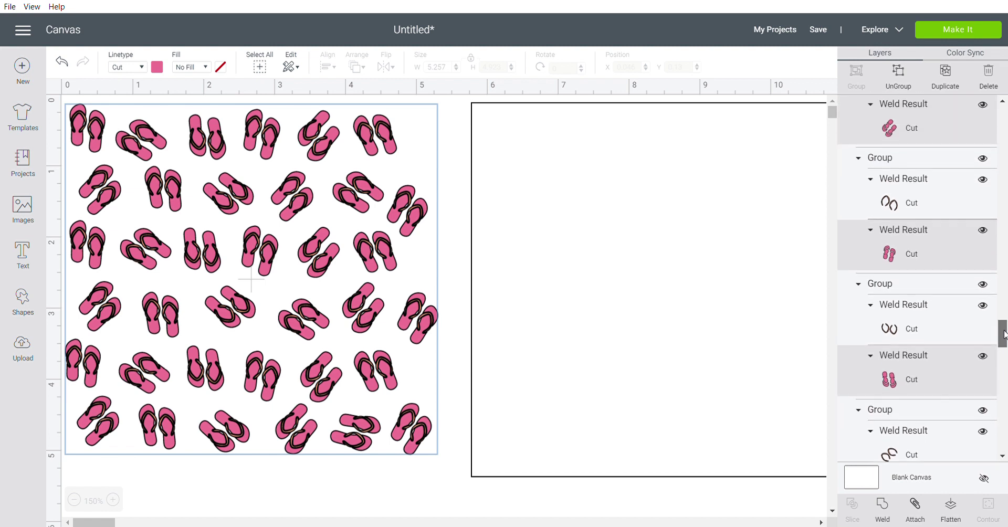
left_click_drag(1003, 318, 1003, 311)
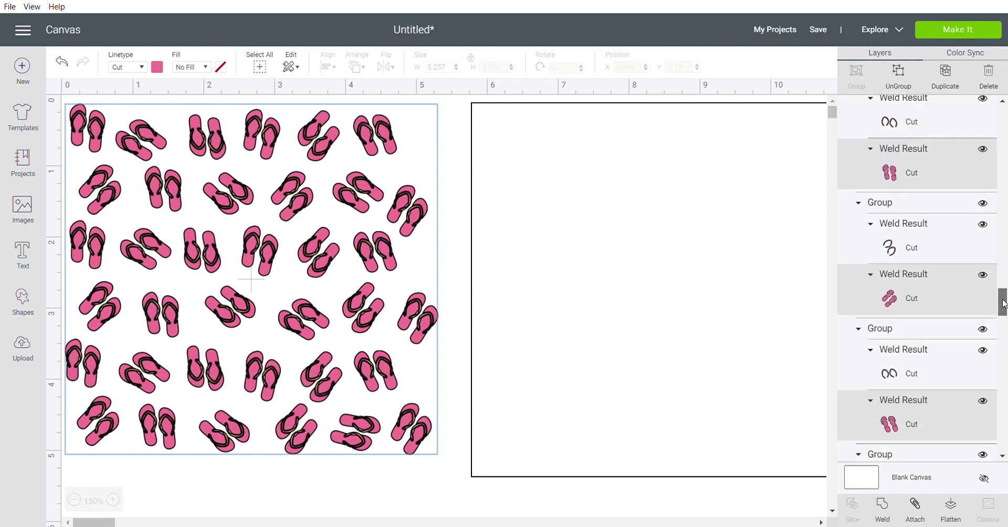
left_click_drag(996, 267, 1006, 102)
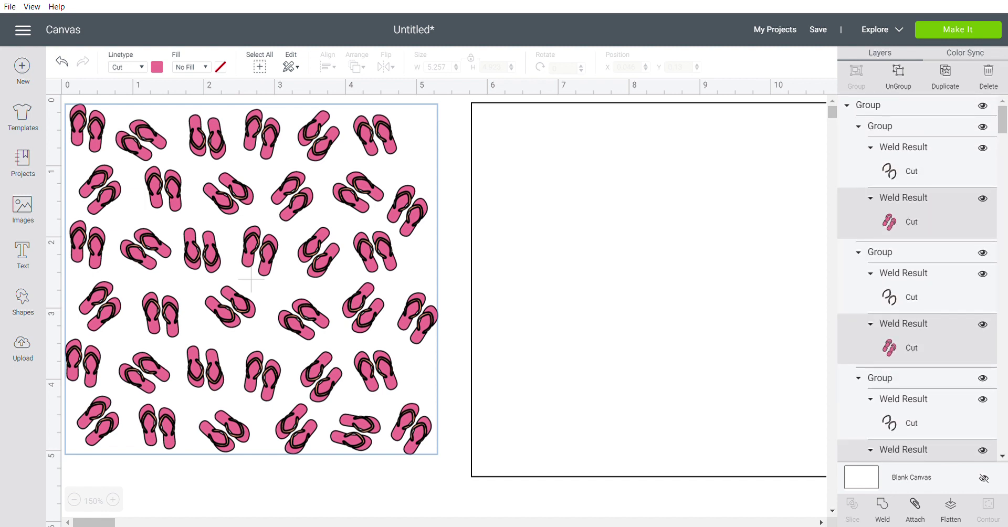
left_click(883, 505)
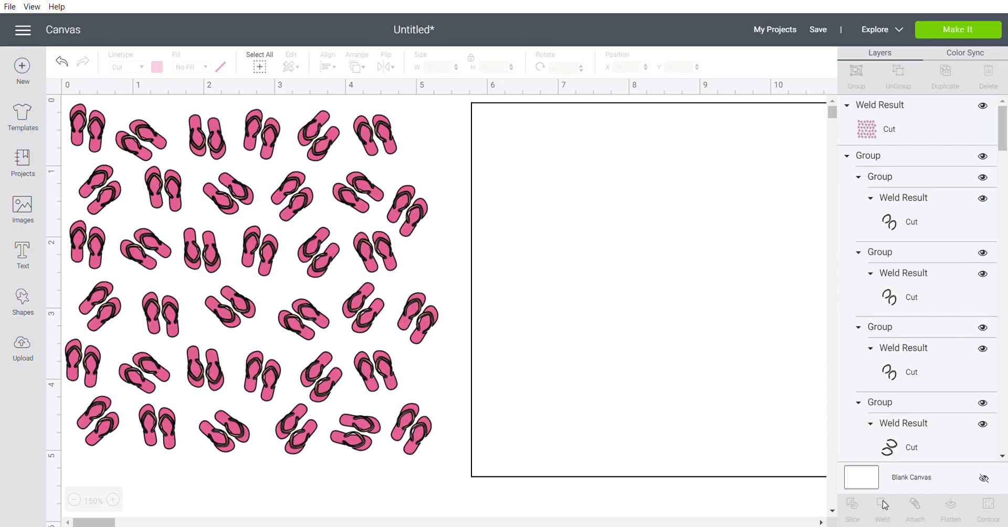
Step: Check the welded pink layer by moving it aside to about X 5.42, Y 0.11, and undo the move
left_click(920, 123)
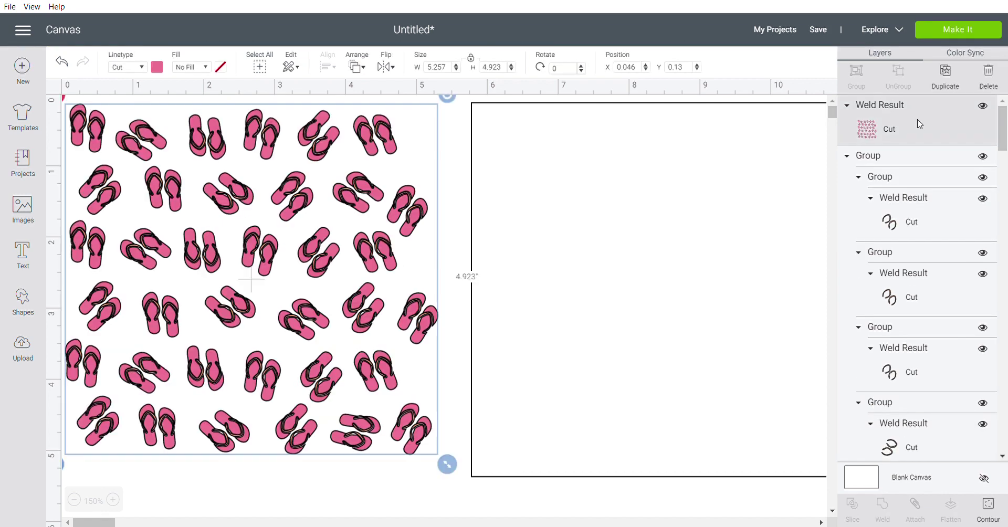
left_click_drag(439, 310, 508, 315)
left_click(435, 317)
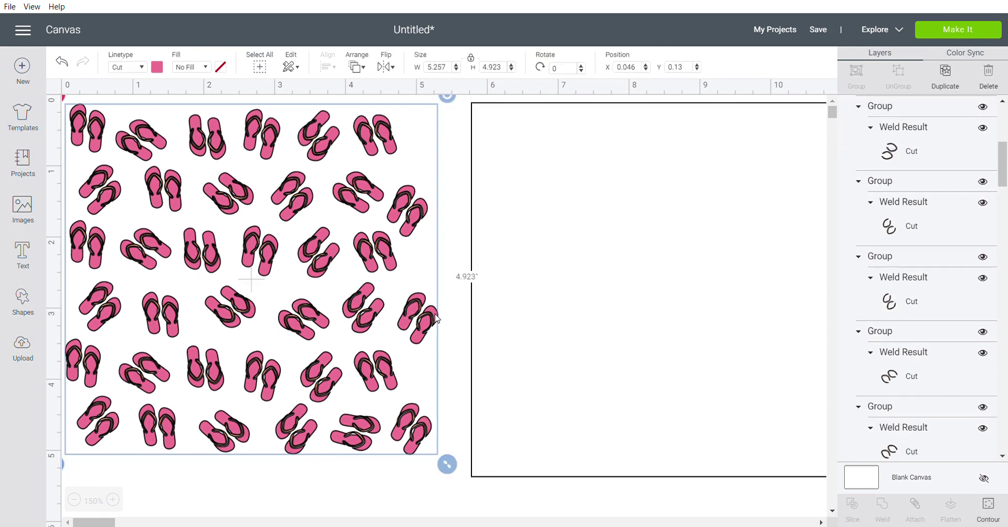
left_click_drag(436, 317, 818, 318)
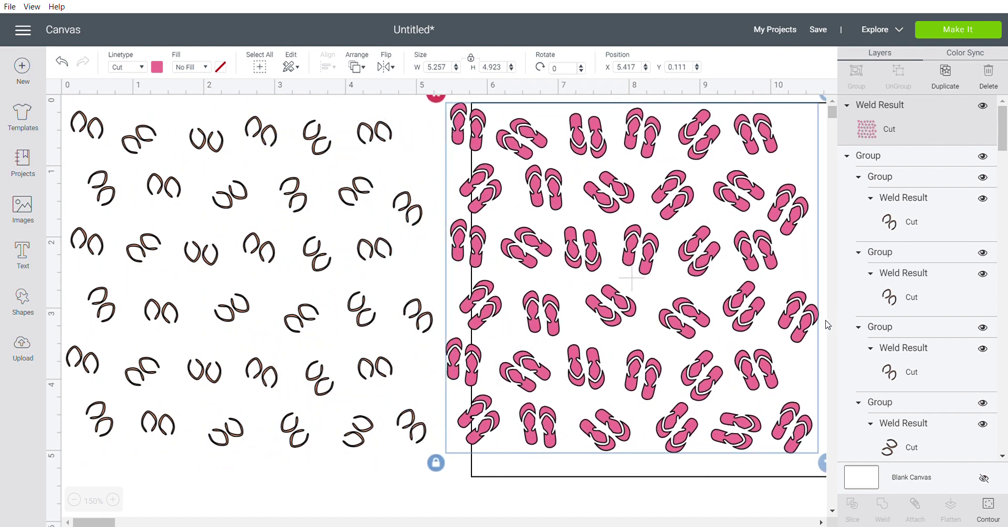
left_click(63, 62)
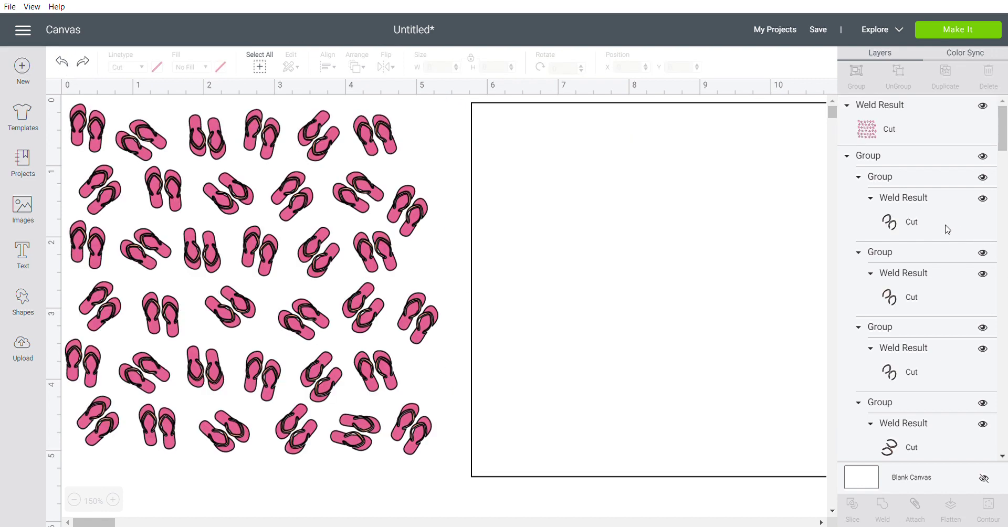
Step: Weld the whole group of remaining black strap layers into a single shape
left_click(876, 156)
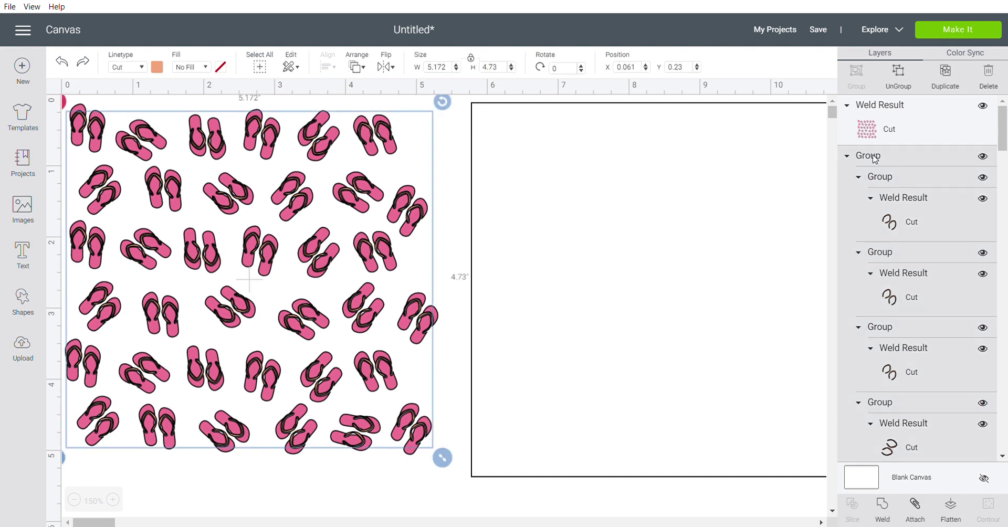
mouse_move(1002, 128)
left_mouse_down()
mouse_move(1006, 395)
mouse_move(1002, 126)
left_mouse_up()
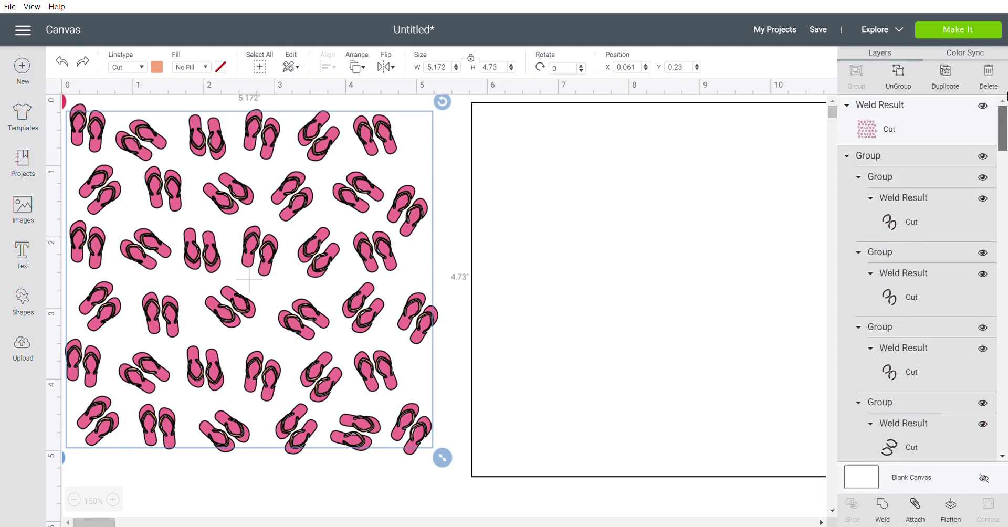
left_click(882, 505)
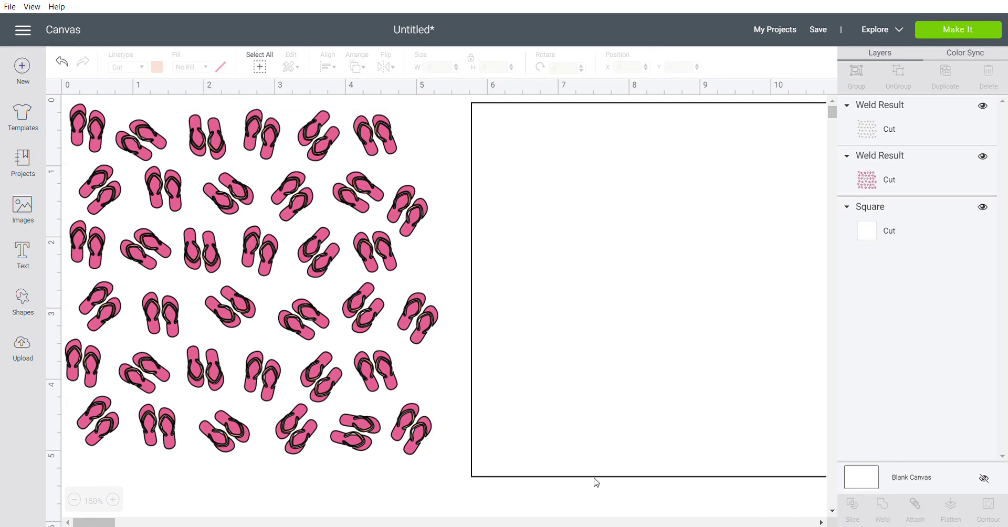
Step: Check the welded strap layer by moving it aside to about X 5.62, Y 0.41, and undo the move
left_click_drag(336, 265, 733, 279)
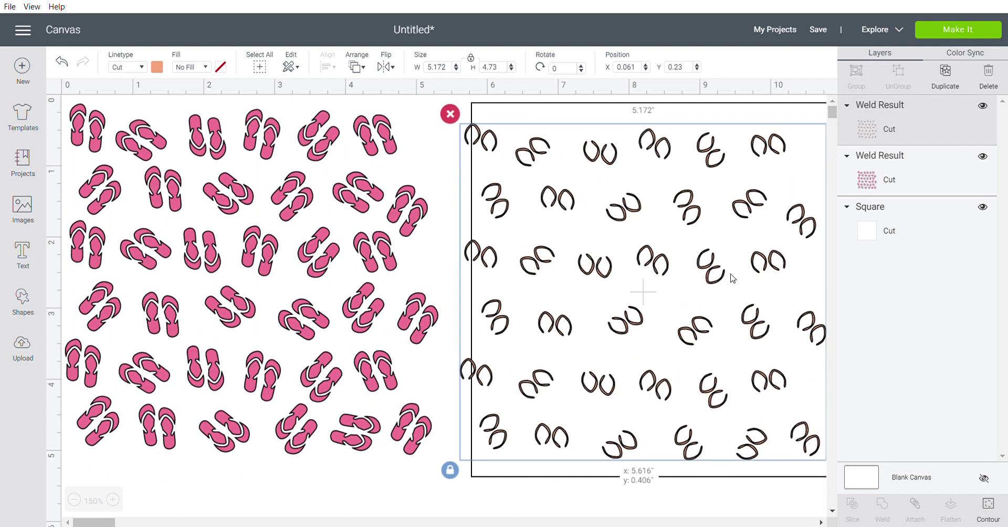
left_click(61, 61)
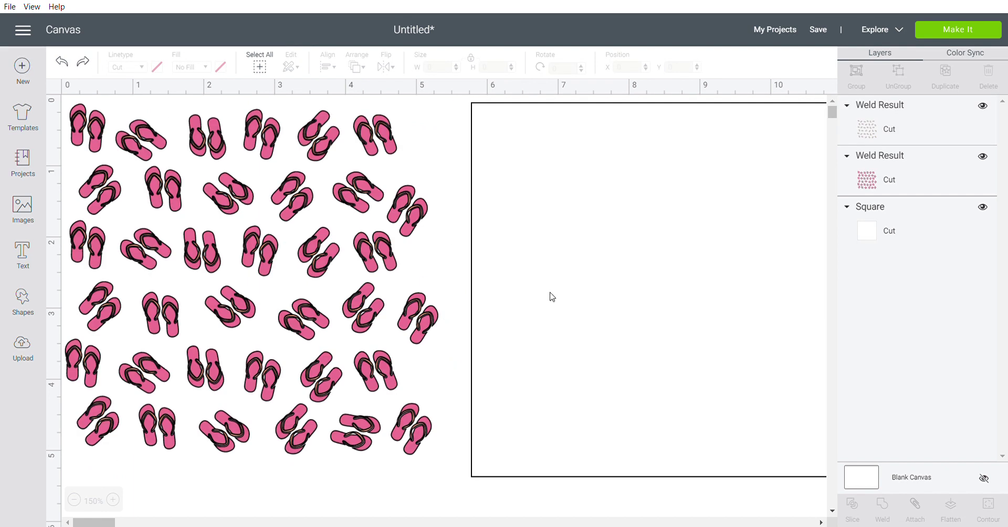
Step: Group the welded strap layer with the welded pink layer
left_click_drag(439, 481, 72, 120)
left_click(857, 85)
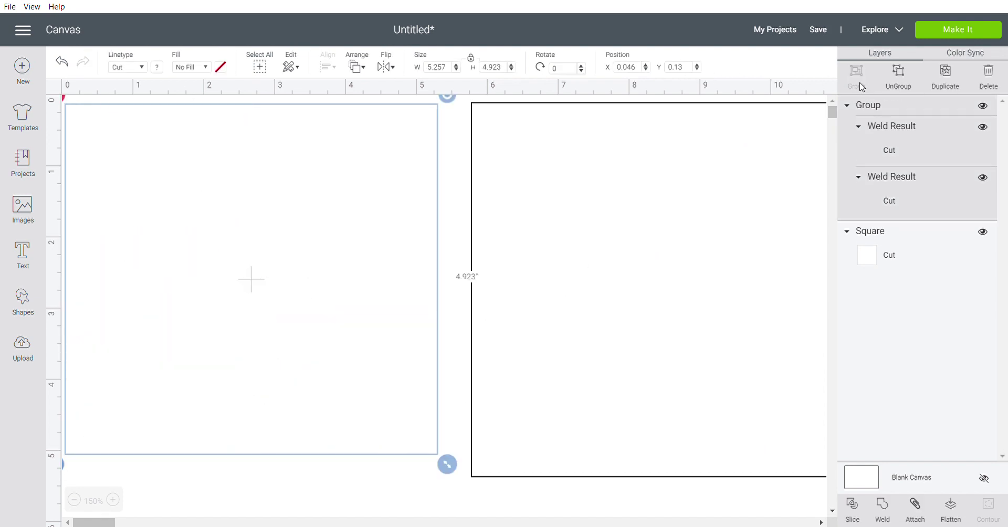
Step: Move the square back over the pattern to about X 0.31, Y 0.15 and resize it to 5.5 inches square
left_click_drag(771, 193, 384, 195)
left_click(454, 71)
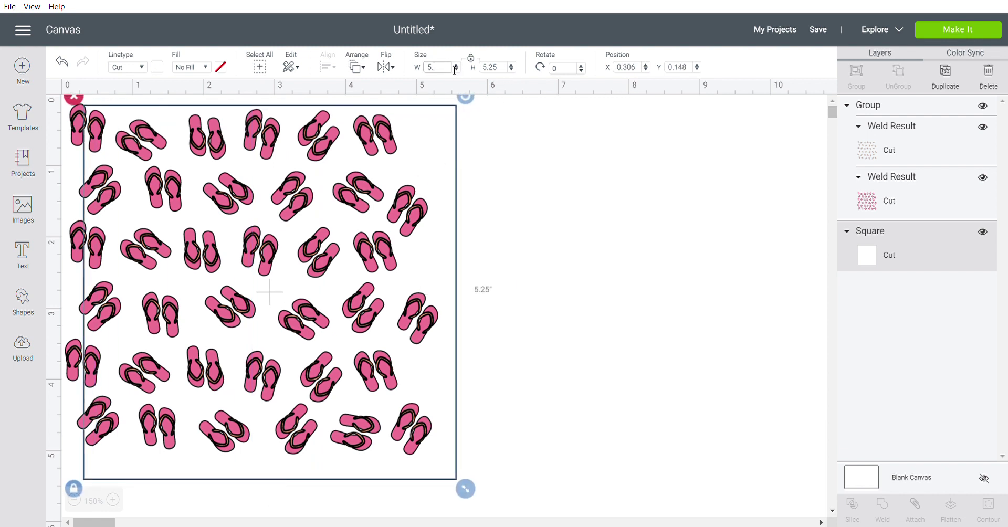
key("Return")
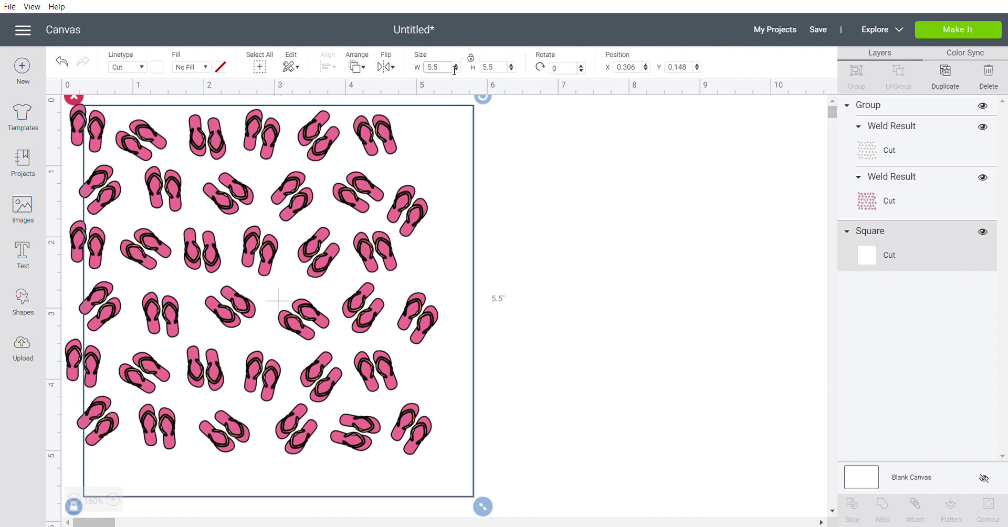
Step: Center the flip-flop pattern and the 5.5-inch square on each other in both directions and group them
left_click(546, 286)
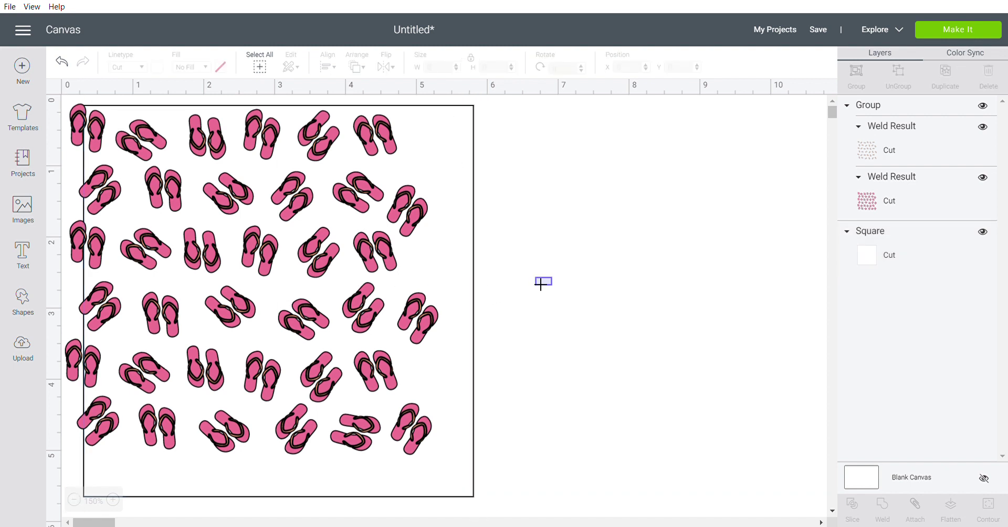
left_click_drag(557, 273, 137, 244)
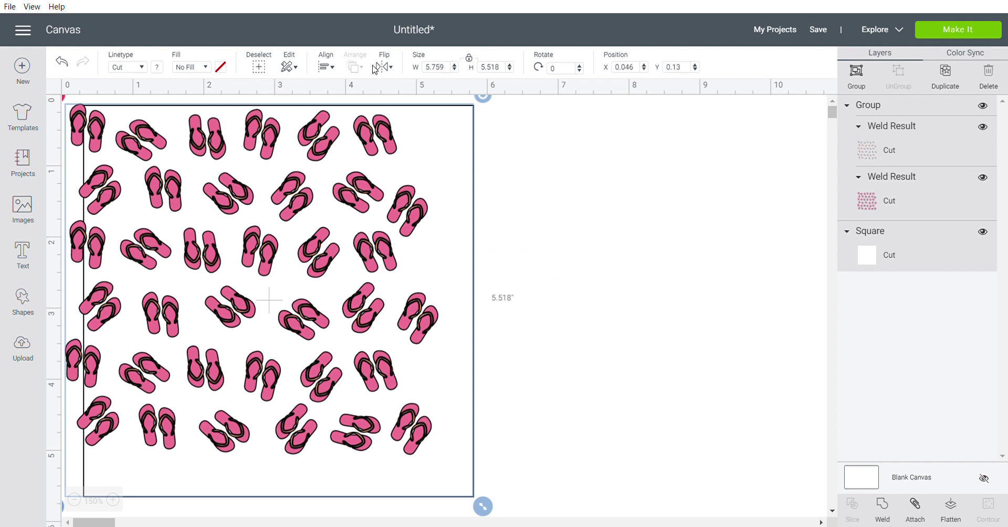
left_click(326, 64)
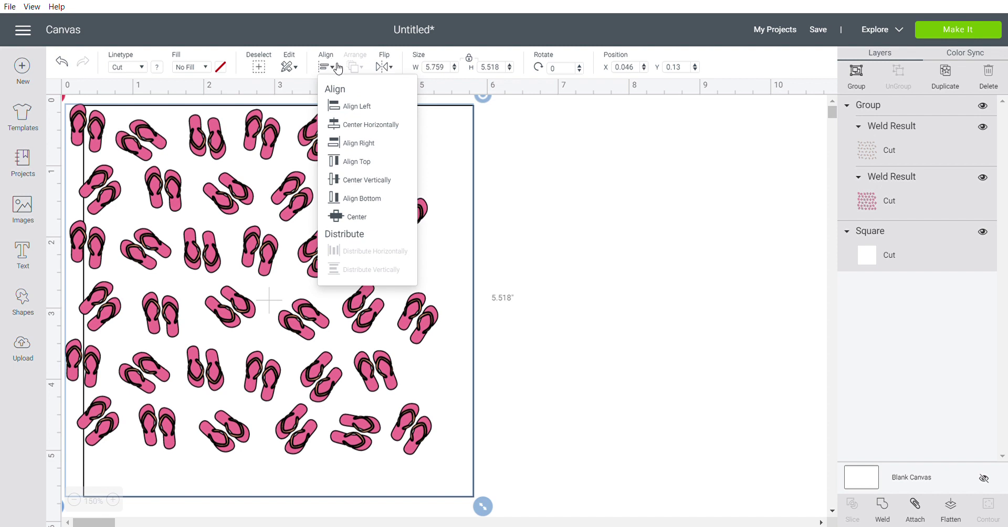
left_click(367, 223)
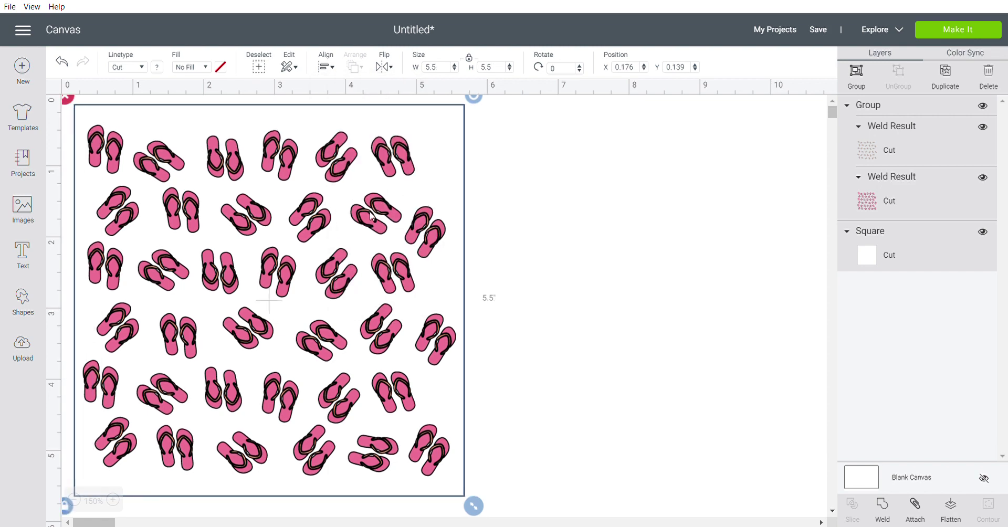
left_click(856, 77)
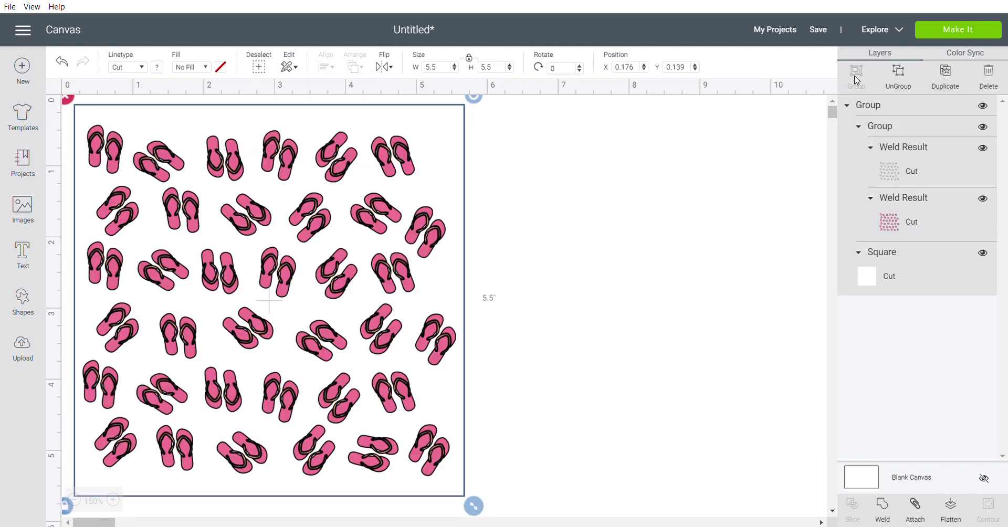
Step: Duplicate the grouped pattern and square, placing the copy beside the original at about X 5.87, Y 0.09
left_click(939, 79)
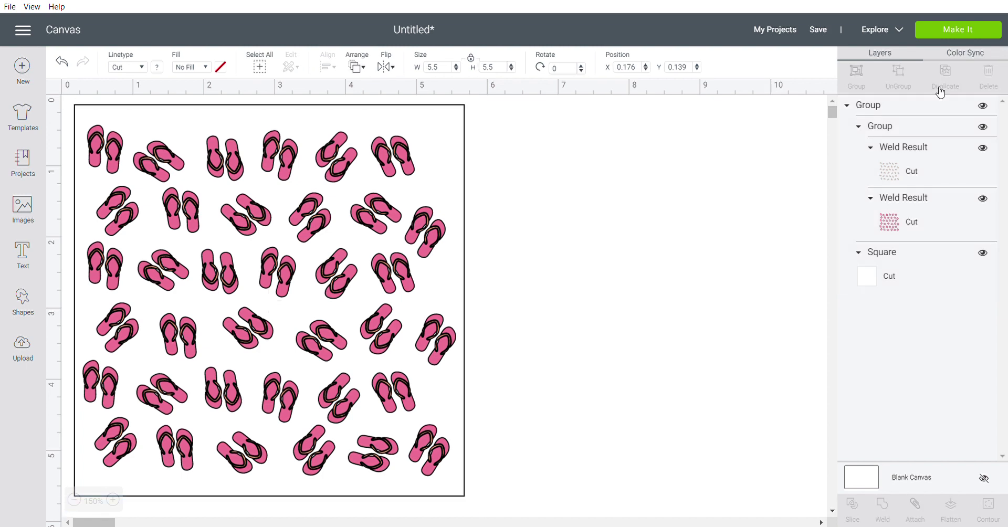
left_click_drag(292, 205, 649, 165)
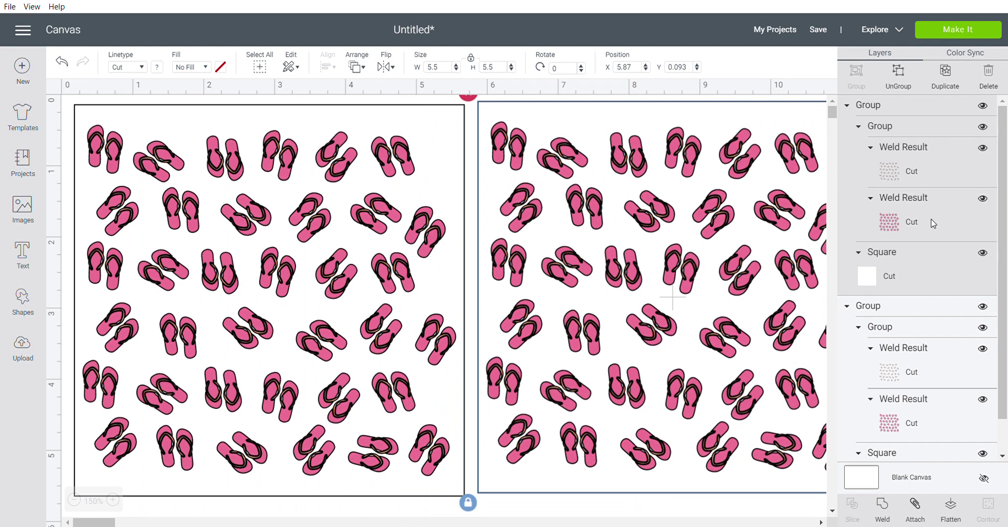
Step: Delete the pink flip-flop layer from the copy and the strap layer from the original group
left_click(914, 222)
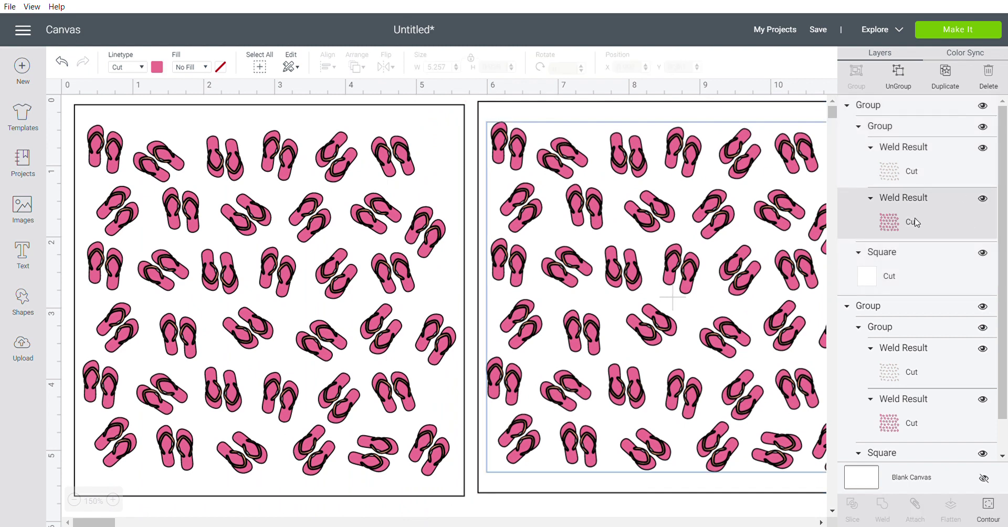
left_click(990, 72)
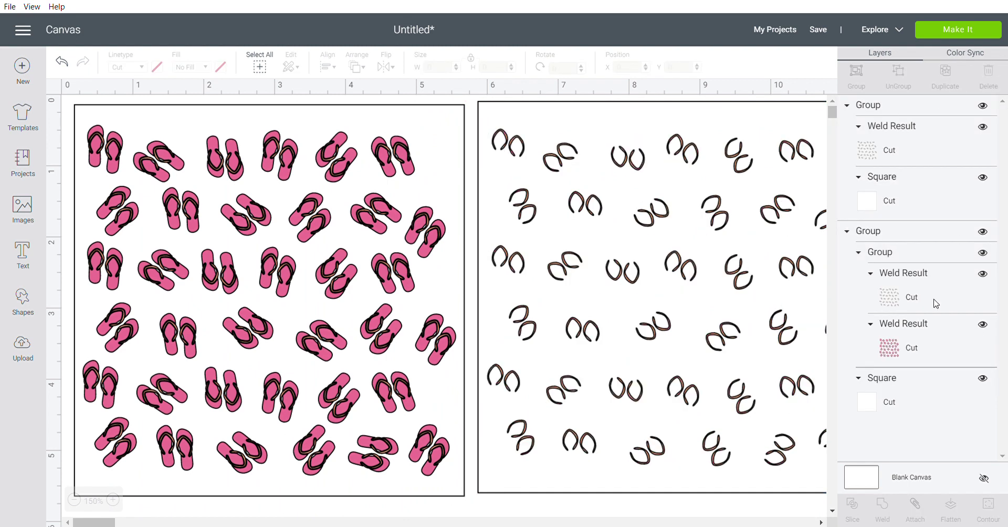
left_click(915, 288)
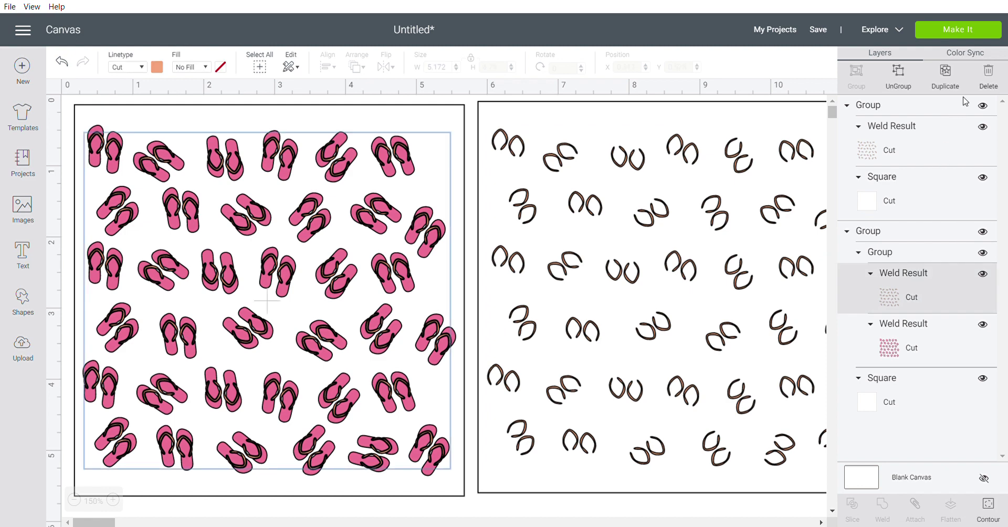
left_click(989, 77)
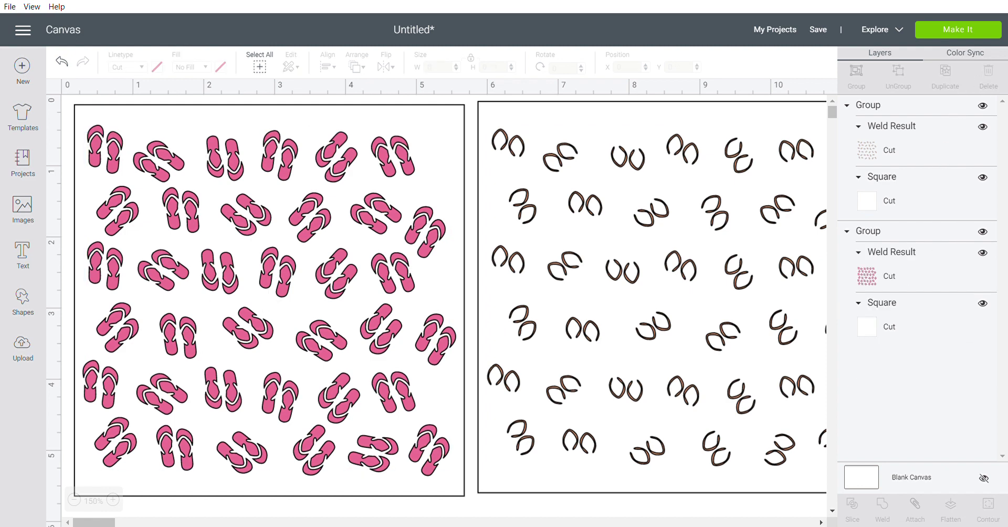
Step: Try moving the strap group with its square to about X 7.86, Y 1.15, and undo the move
left_click(73, 501)
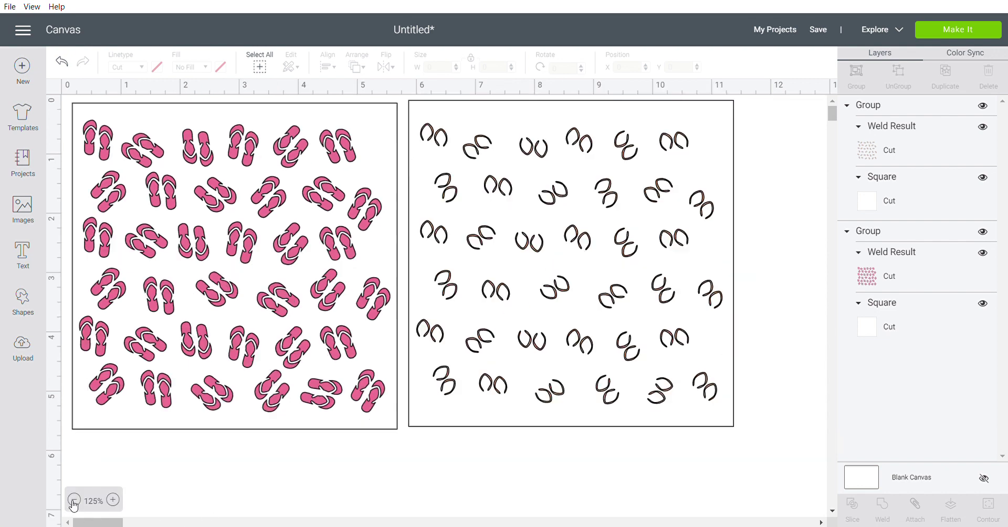
left_click_drag(241, 477, 189, 99)
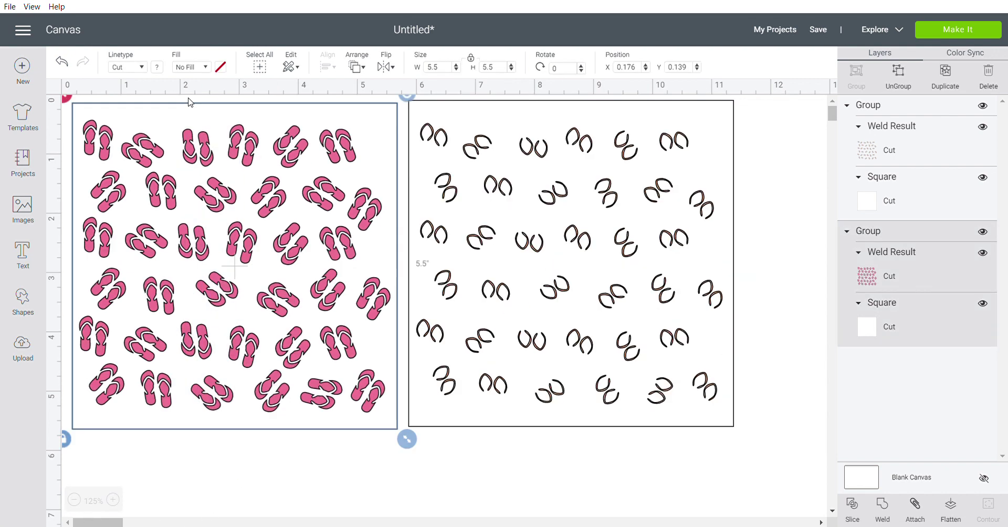
left_click_drag(643, 353, 761, 416)
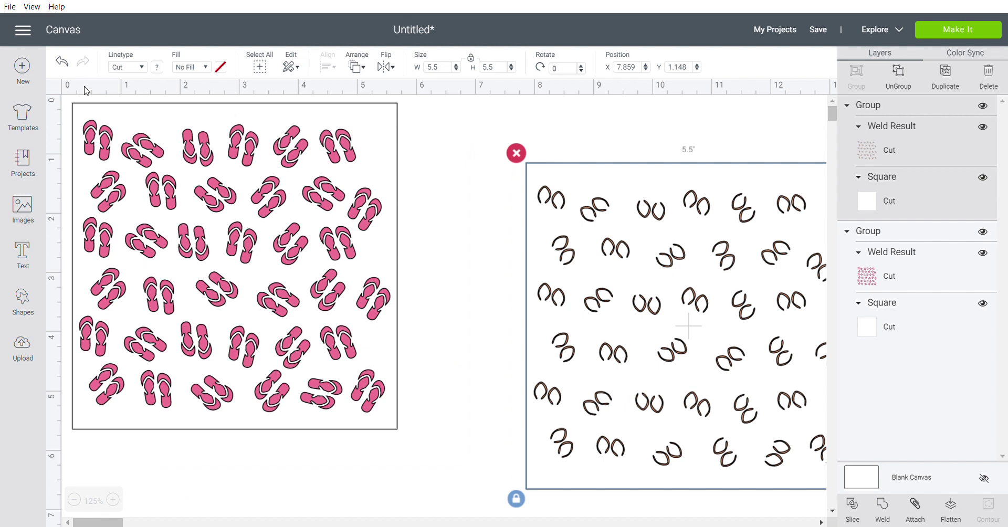
left_click(60, 61)
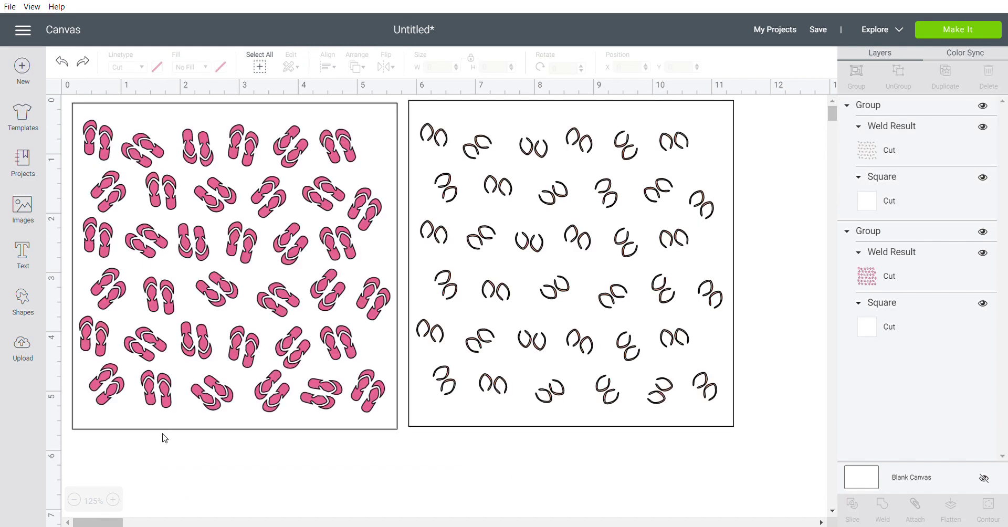
Step: Attach the flip-flop layer to its square, and attach the strap layer to its own square
left_click_drag(258, 483, 185, 181)
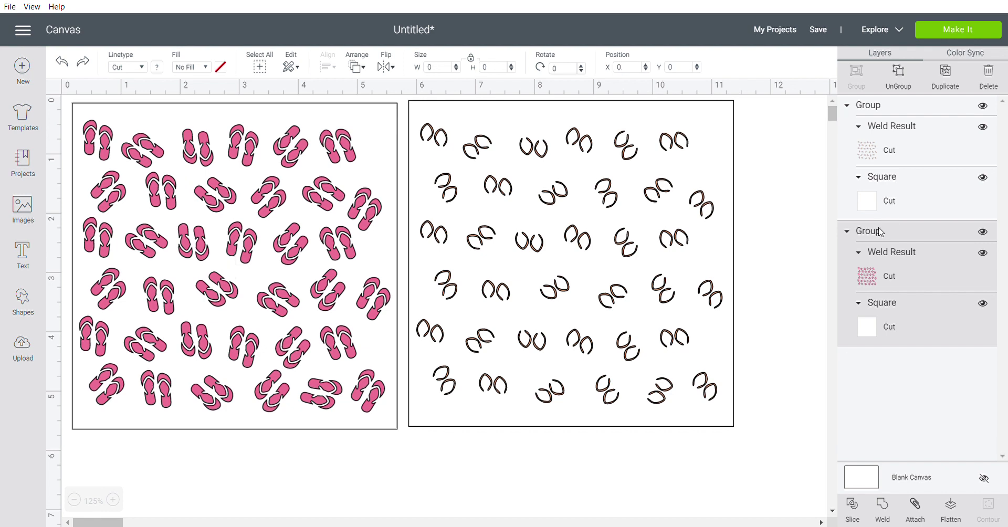
left_click(918, 514)
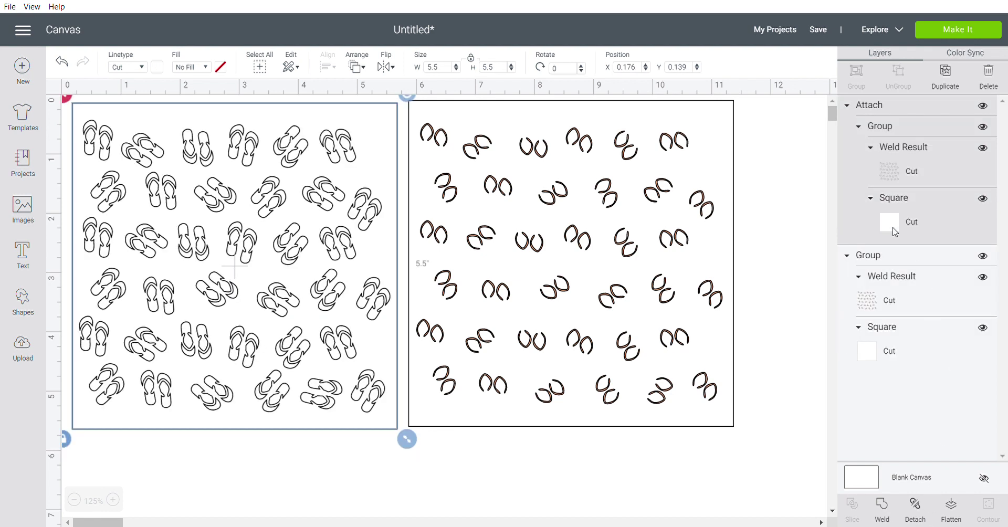
left_click(878, 257)
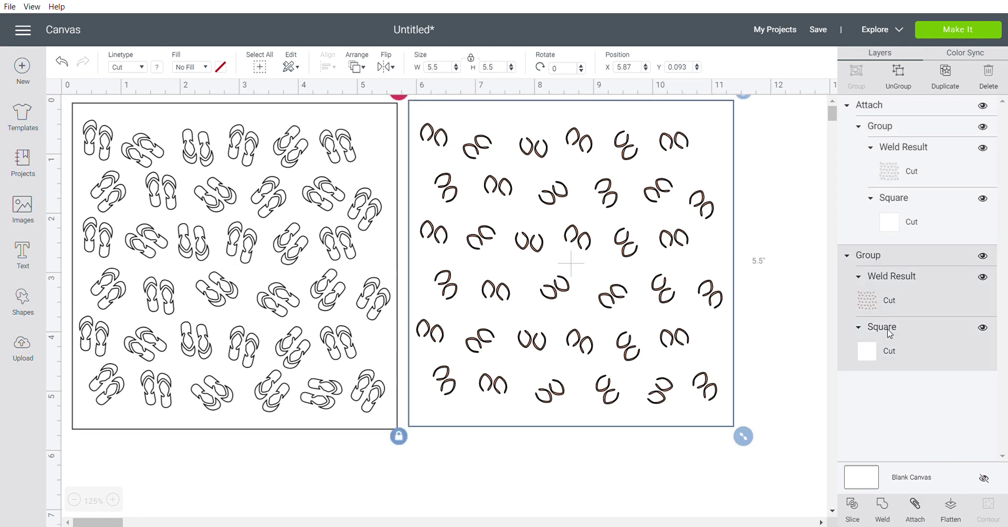
left_click(918, 513)
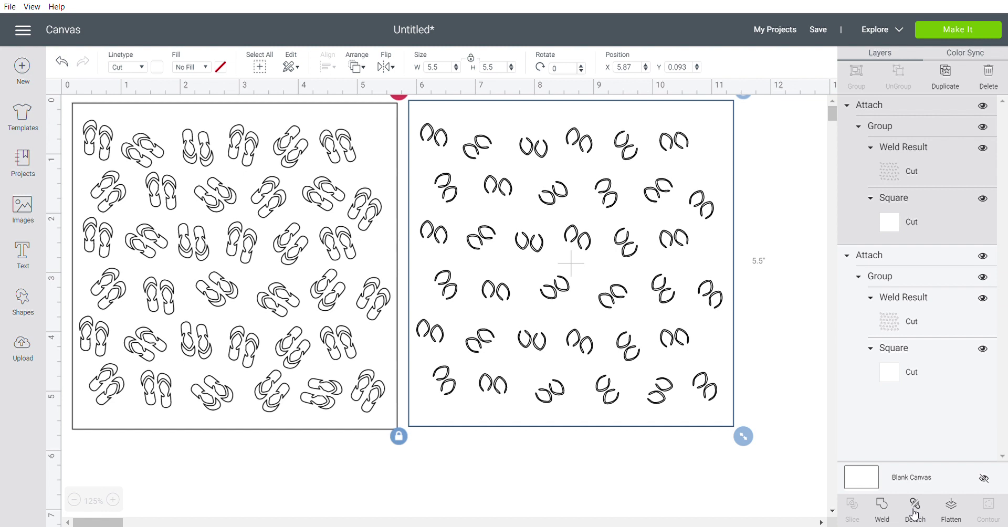